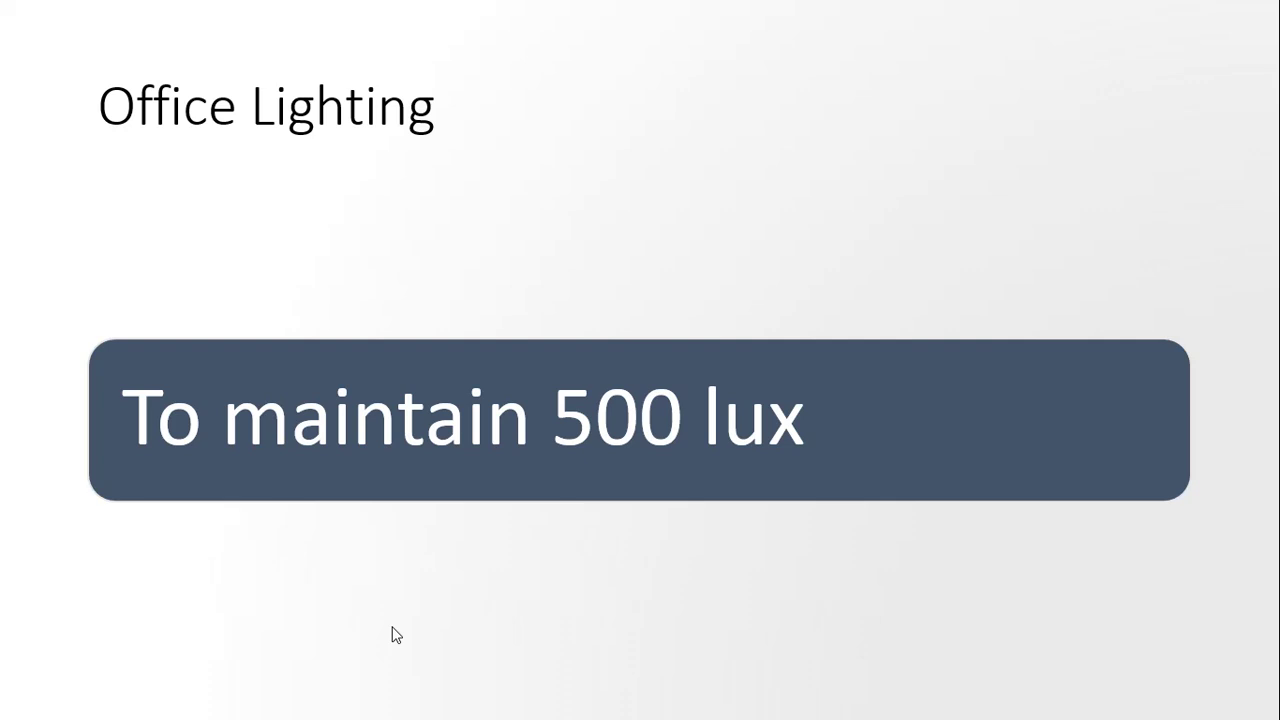
# Step: Advance the slideshow from the Office Lighting 500 lux slide to the KNX Presence Mini slide
pyautogui.click(396, 634)
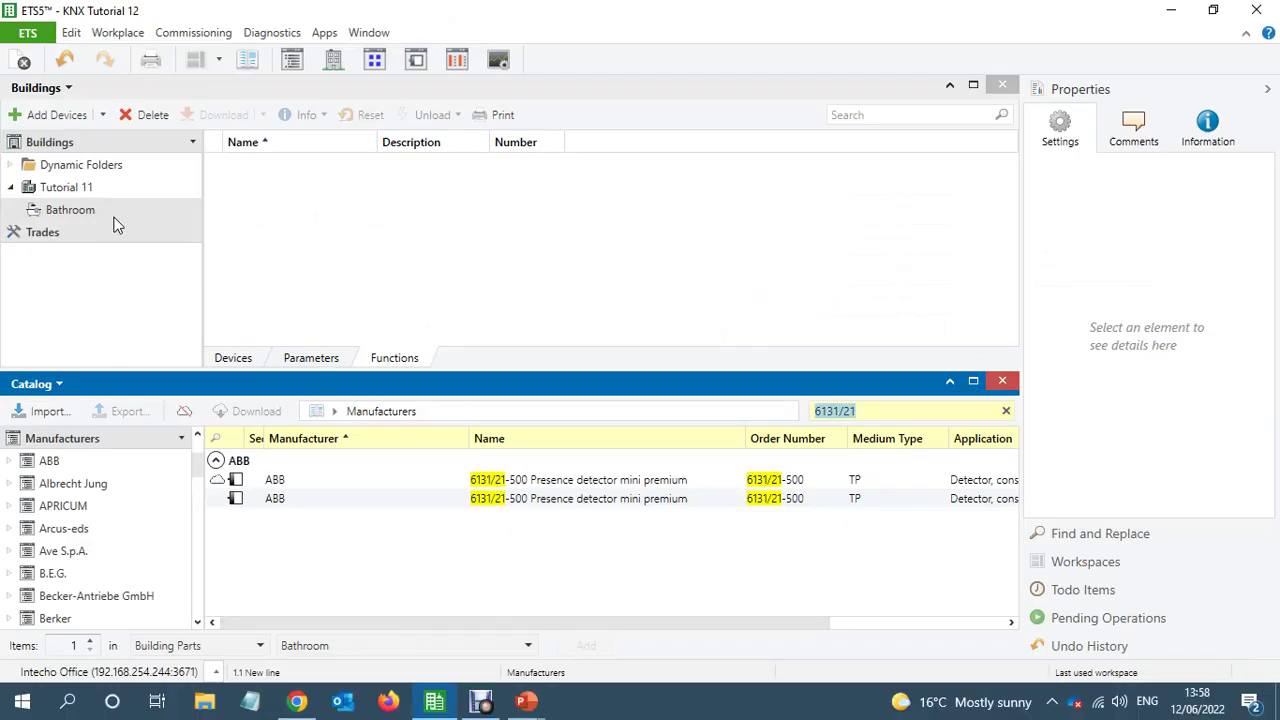
# Step: Delete the Bathroom room from the building structure
pyautogui.click(61, 211)
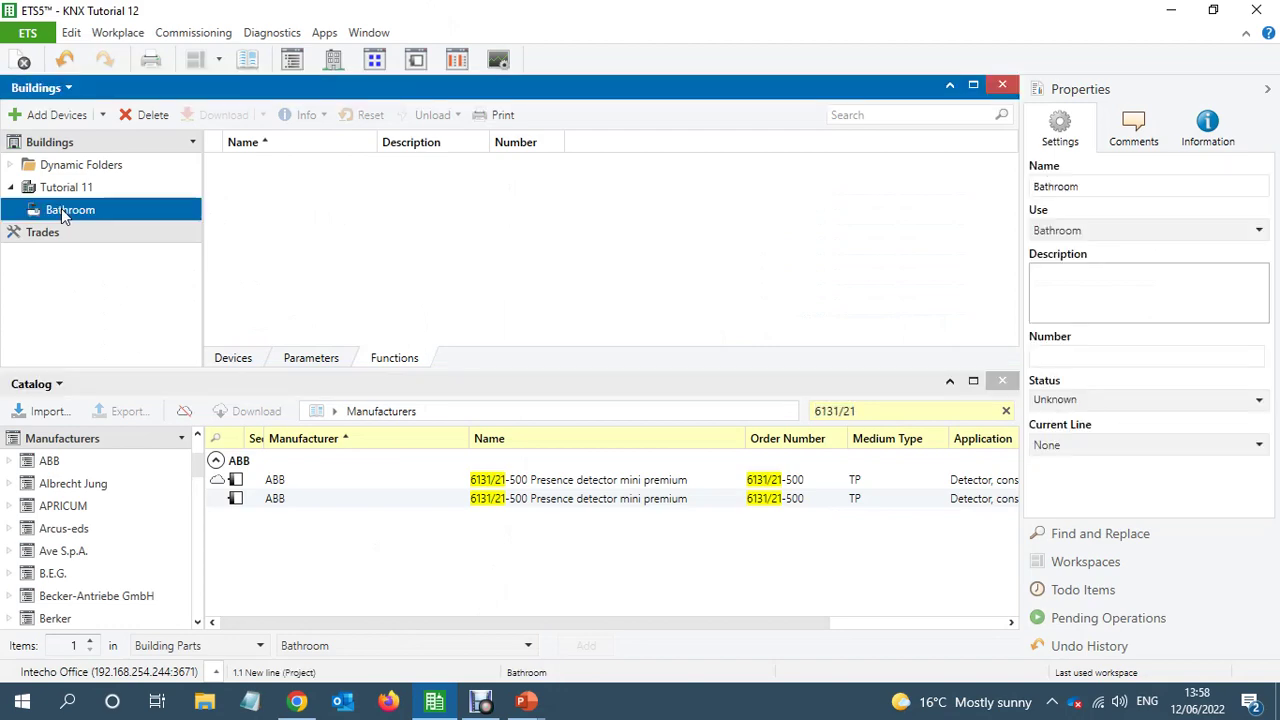
pyautogui.press('Delete')
pyautogui.click(738, 455)
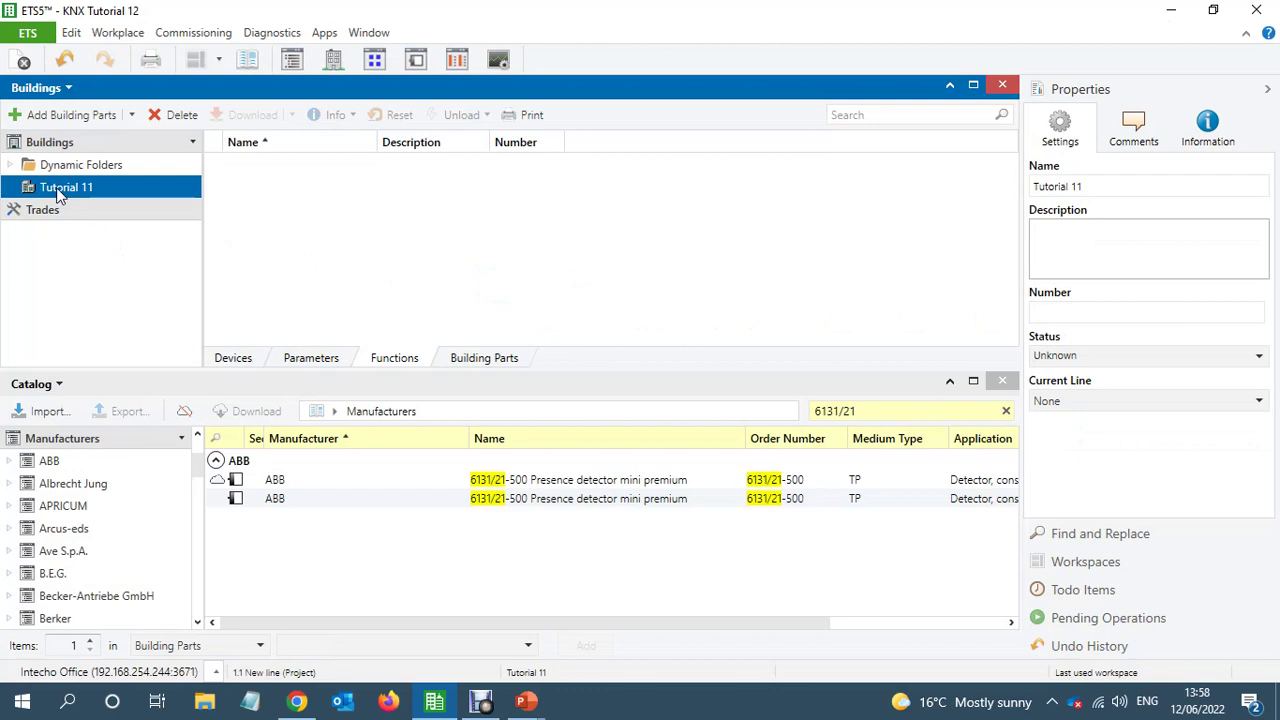
# Step: Rename the Tutorial 11 building to Tutorial 12
pyautogui.click(1115, 178)
pyautogui.press('BackSpace')
pyautogui.write('2')
pyautogui.press('Return')
# Step: Add an Office room under Tutorial 12, select it, and pick the second Presence detector mini premium
pyautogui.rightClick(53, 188)
pyautogui.moveTo(200, 300)
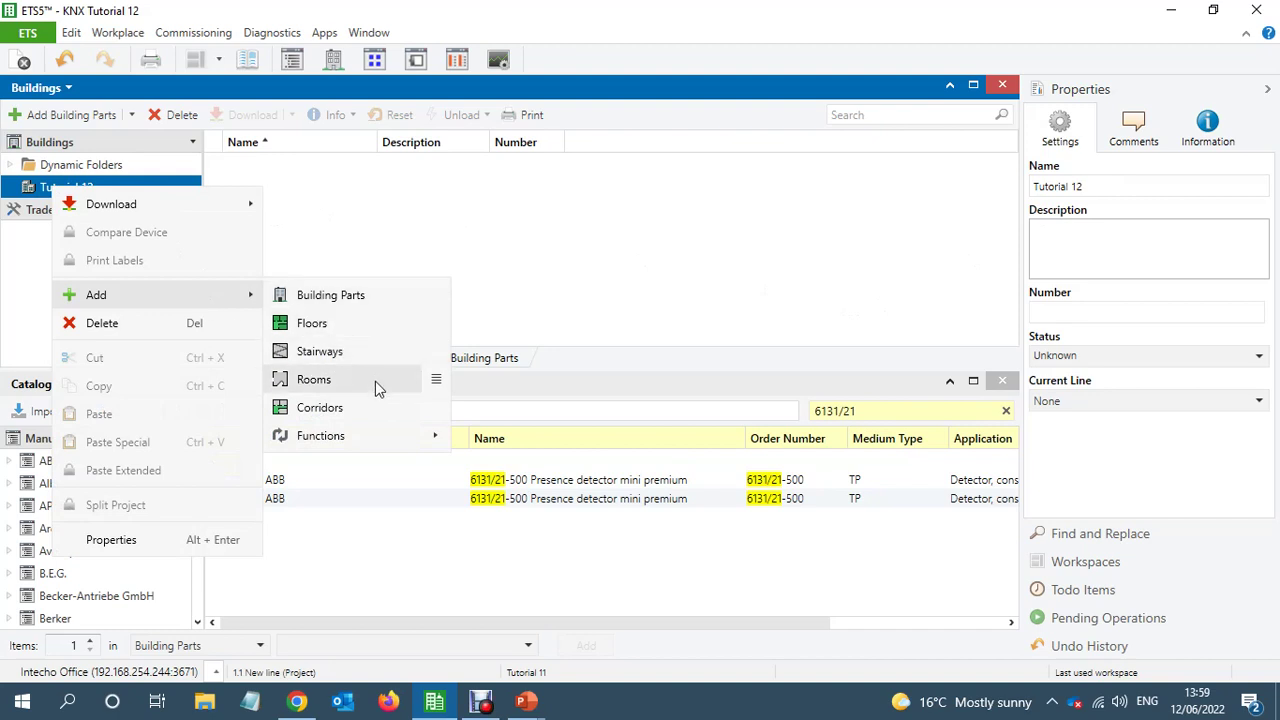
pyautogui.click(437, 381)
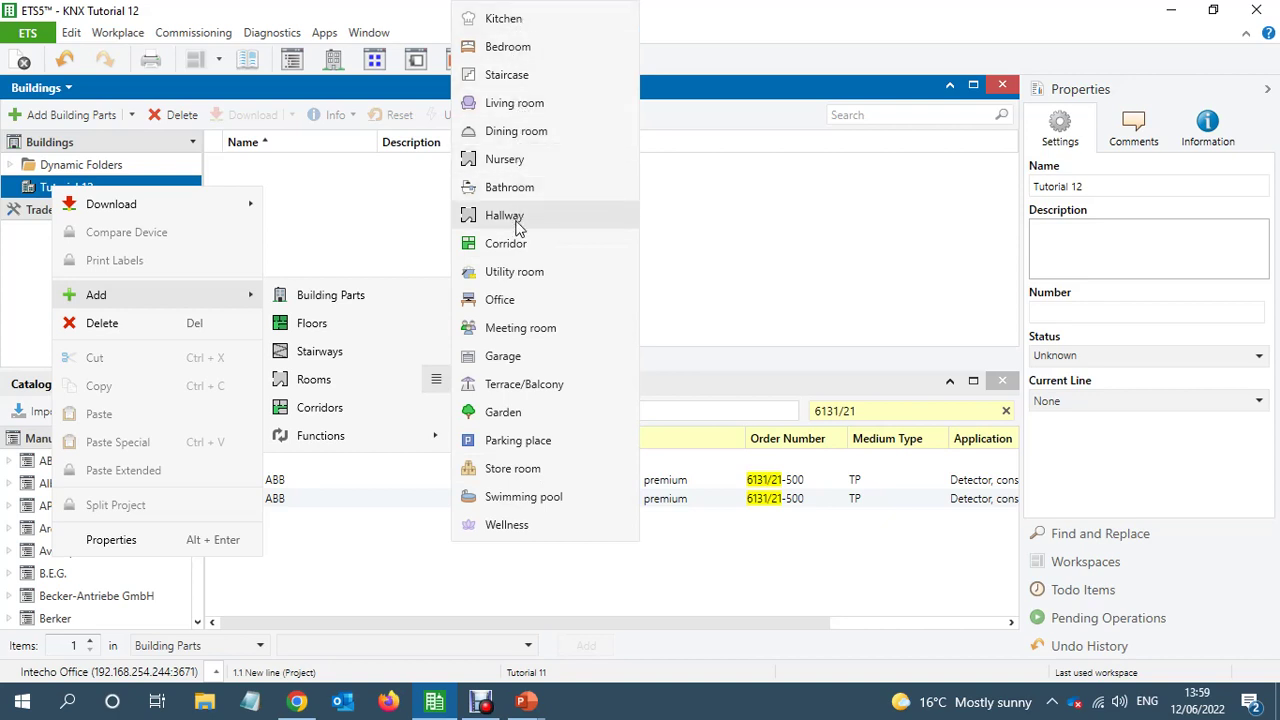
pyautogui.click(500, 300)
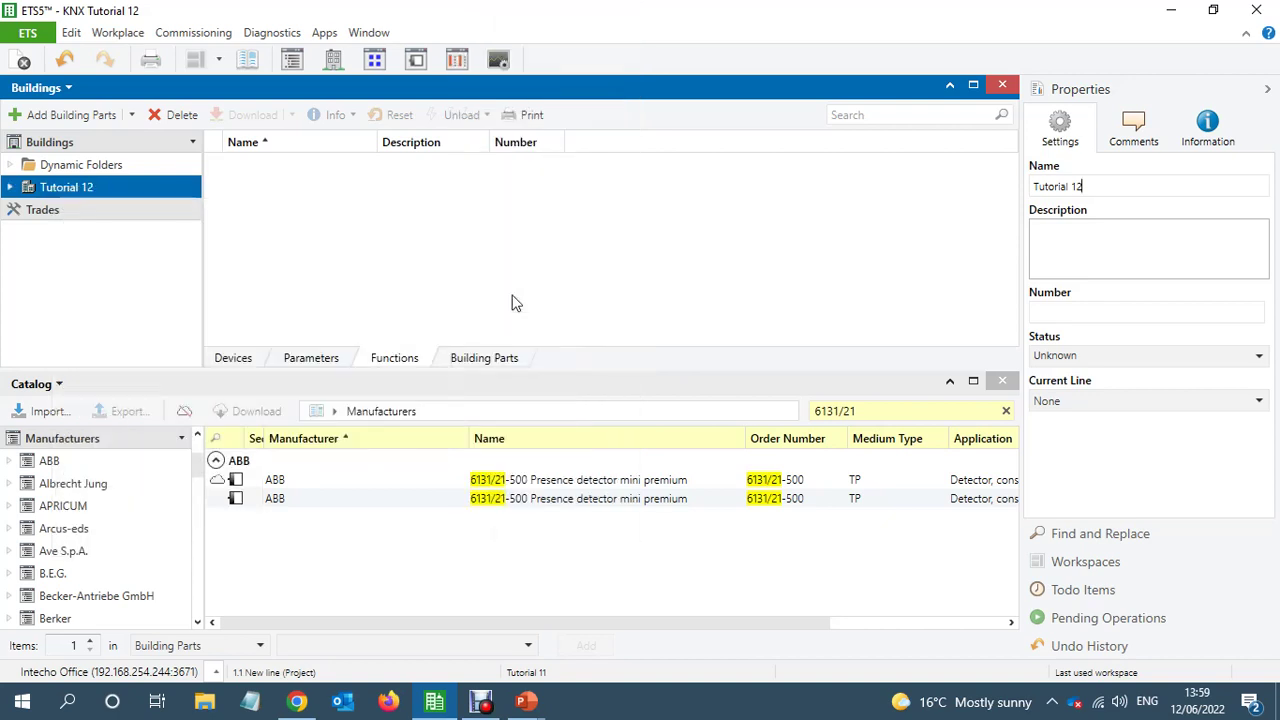
pyautogui.click(12, 188)
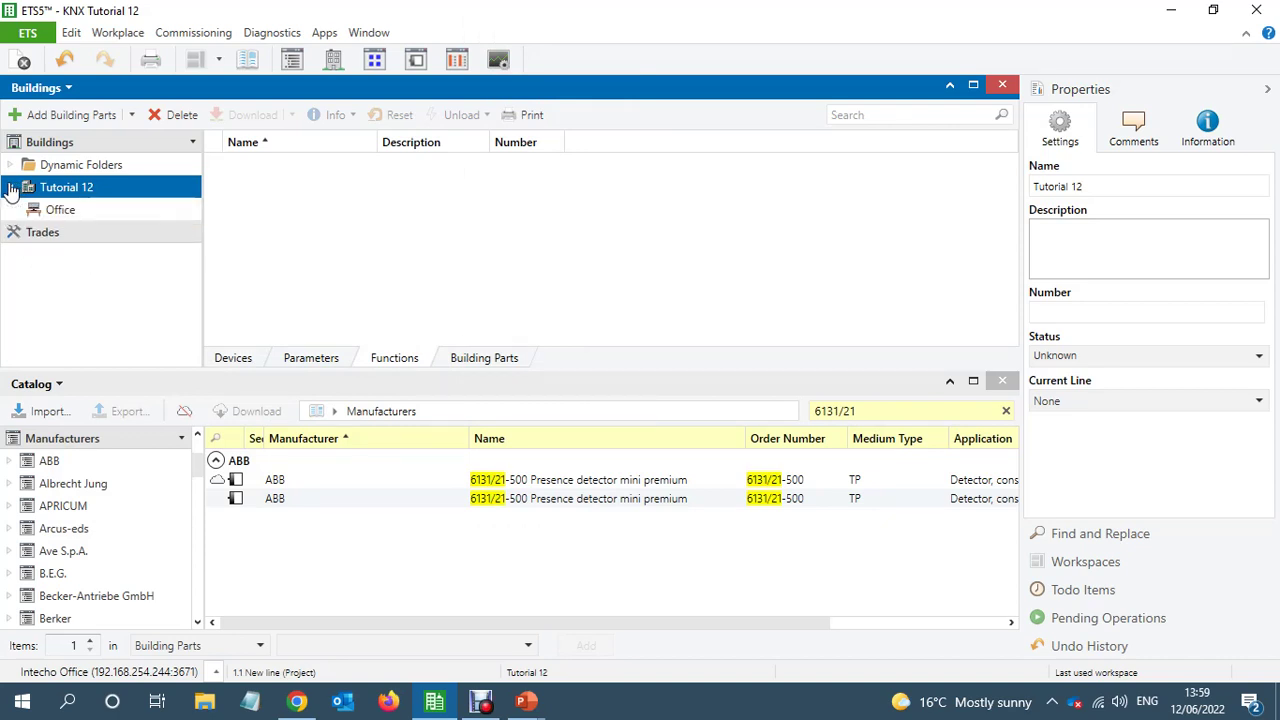
pyautogui.click(50, 212)
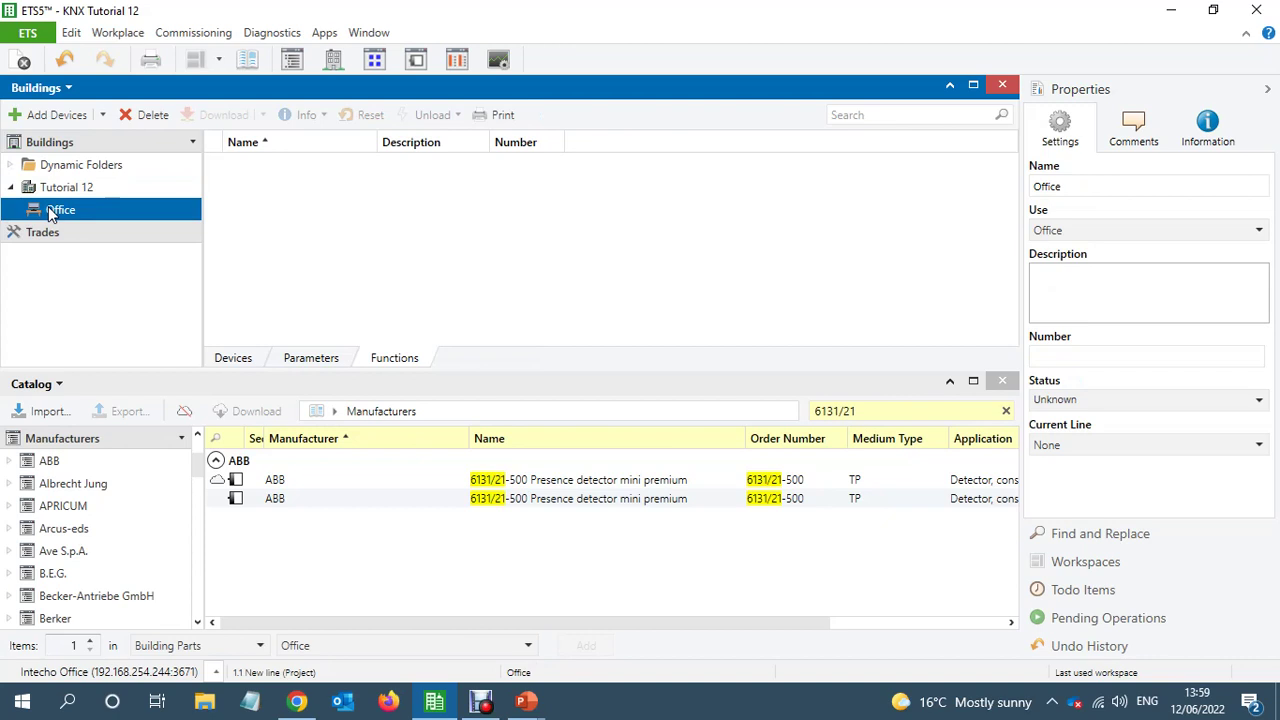
pyautogui.click(358, 502)
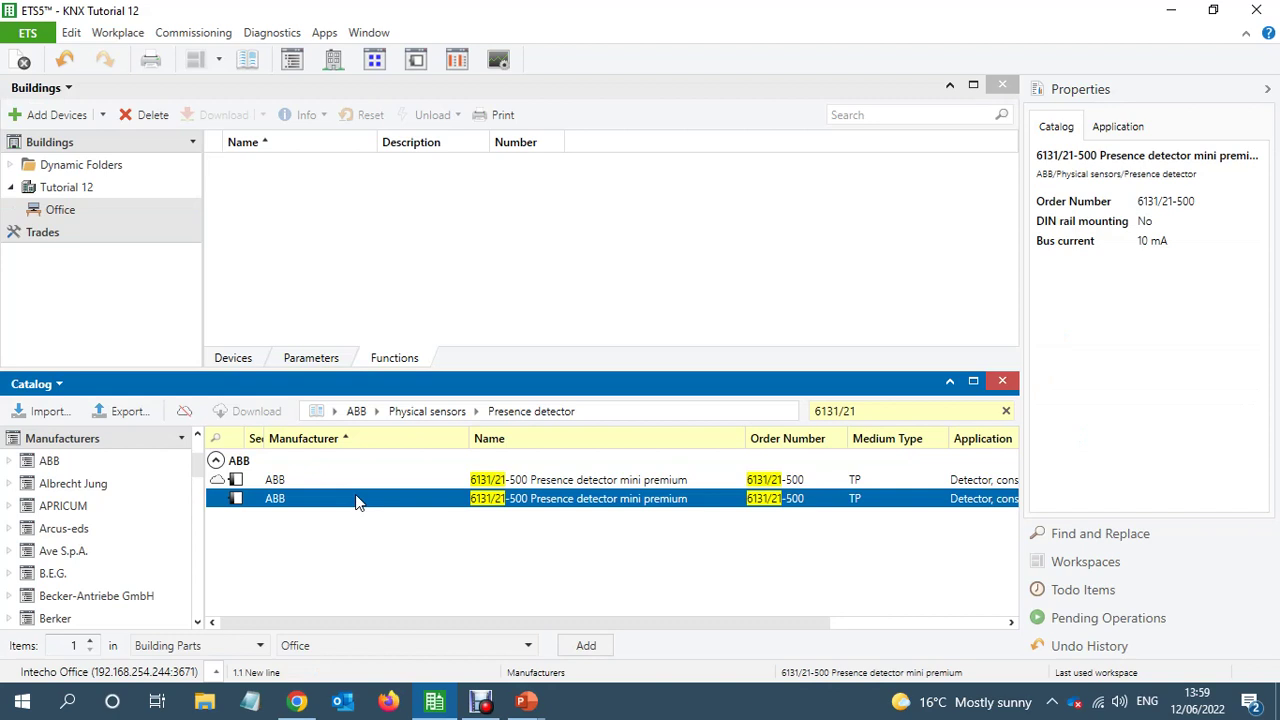
# Step: Place the 6131/21-500 detector in Office as device 1.1.1 and show its parameters, catalog closed
pyautogui.moveTo(358, 502); pyautogui.dragTo(48, 212)
pyautogui.doubleClick(60, 209)
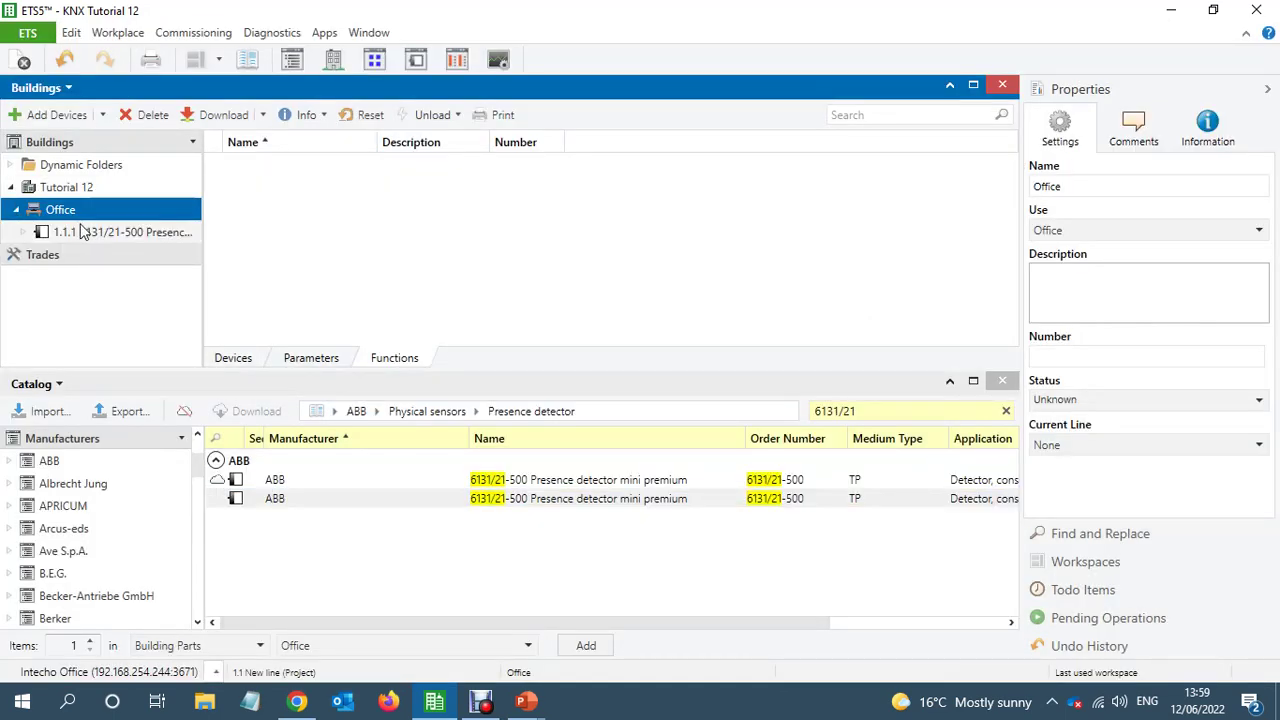
pyautogui.click(88, 232)
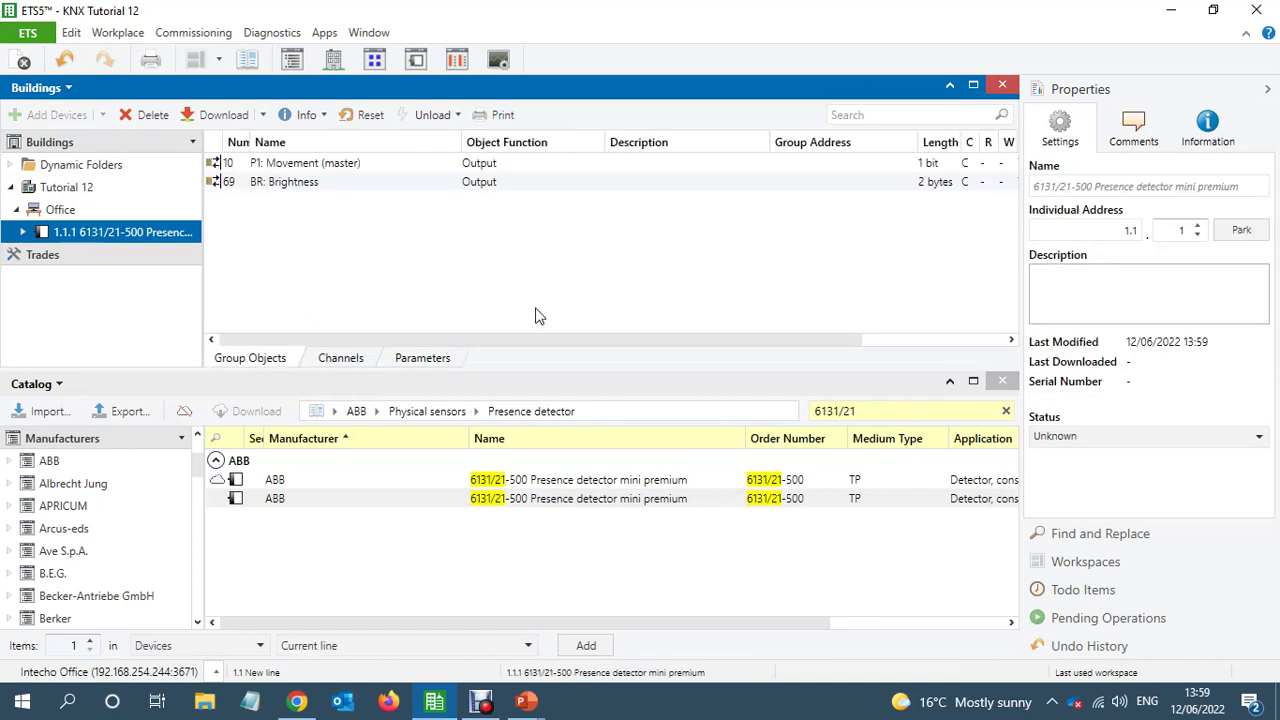
pyautogui.click(422, 358)
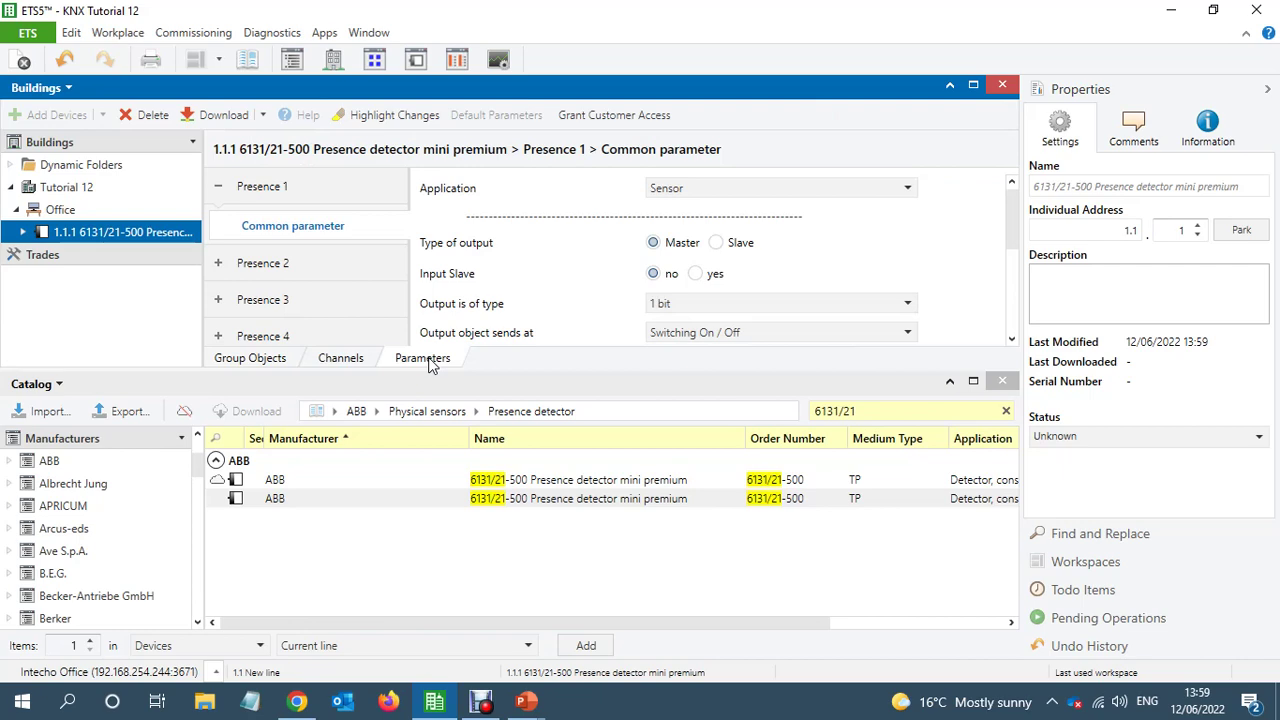
pyautogui.click(1004, 385)
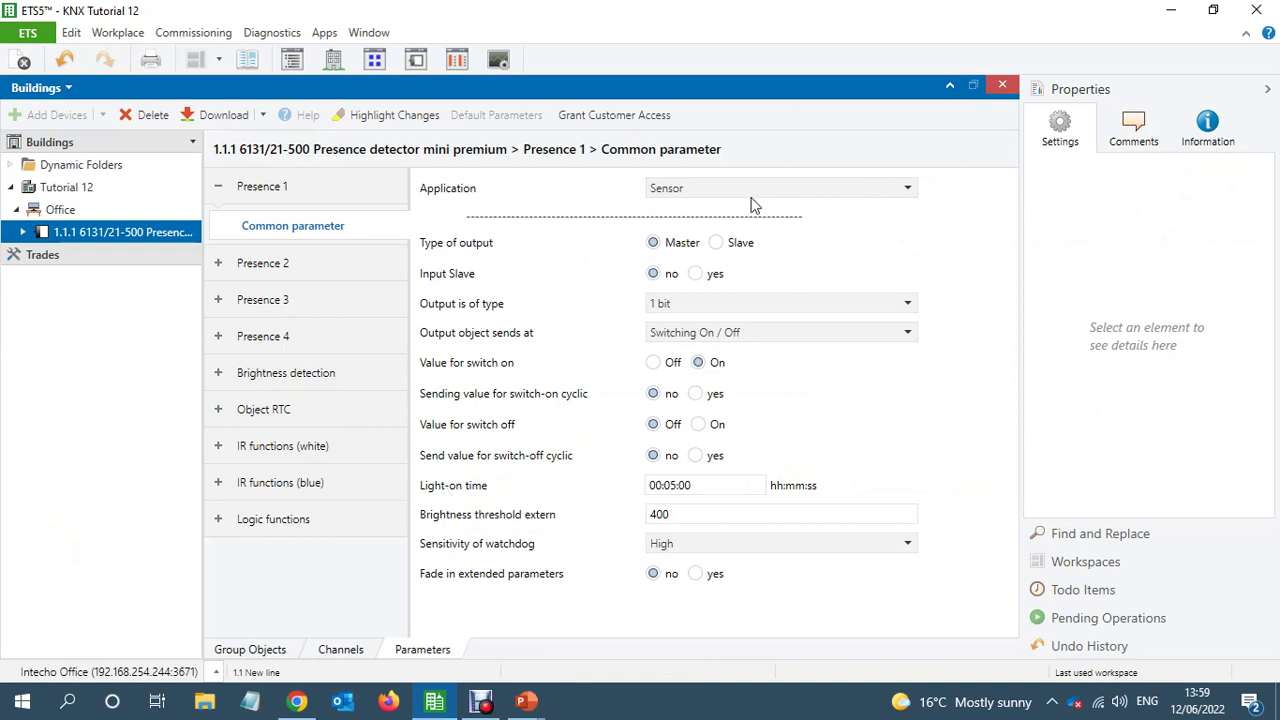
# Step: Choose Constant light controller as the Presence 1 application in the Common parameters
pyautogui.click(784, 190)
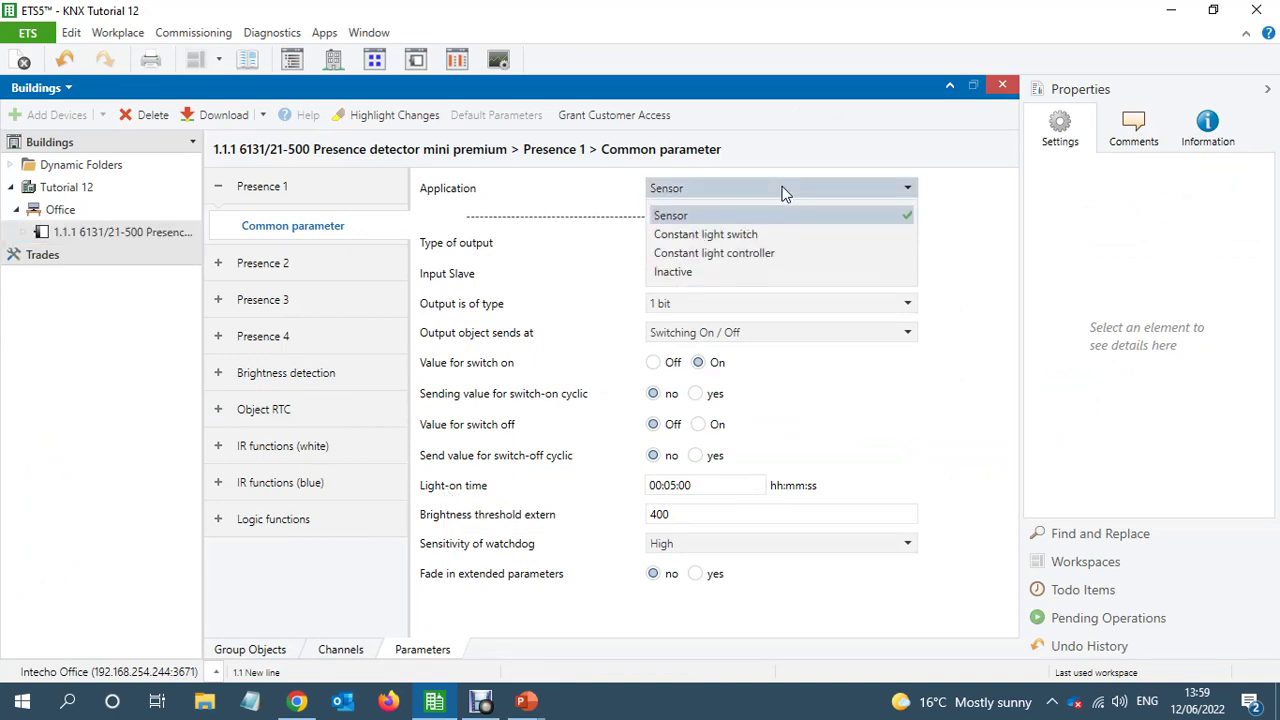
pyautogui.click(724, 254)
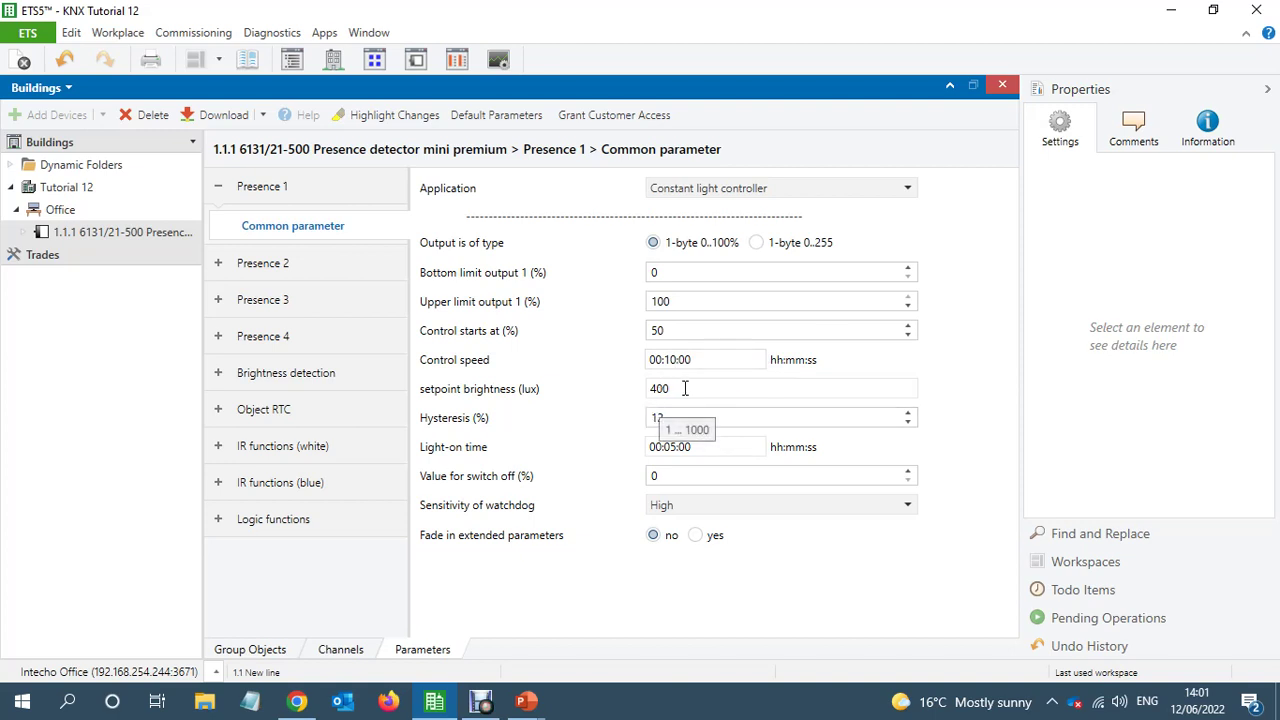
# Step: Change the setpoint brightness from 400 to 500 lux
pyautogui.doubleClick(658, 392)
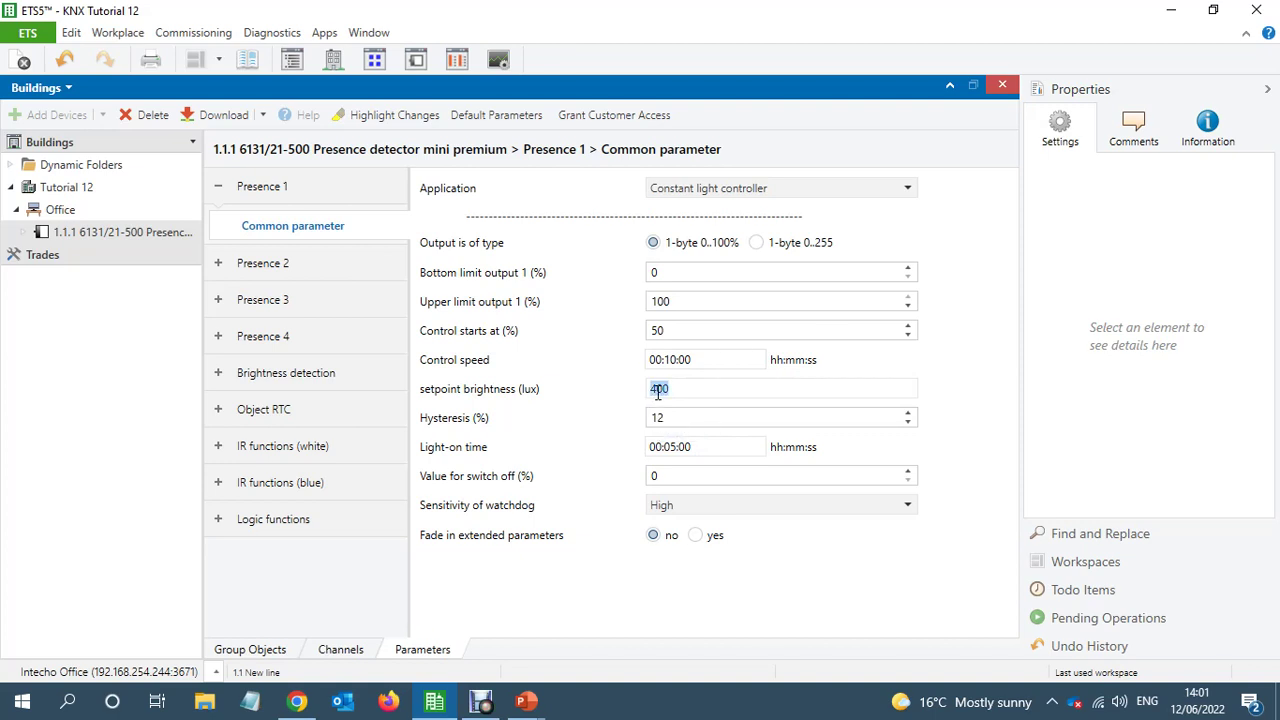
pyautogui.click(658, 392)
pyautogui.press('BackSpace')
pyautogui.write('5')
# Step: Set the light-on time to 00:15:00 and list the detector's group objects
pyautogui.click(676, 452)
pyautogui.click(676, 452)
pyautogui.write('0:3')
pyautogui.press('BackSpace')
pyautogui.write('15')
pyautogui.click(248, 650)
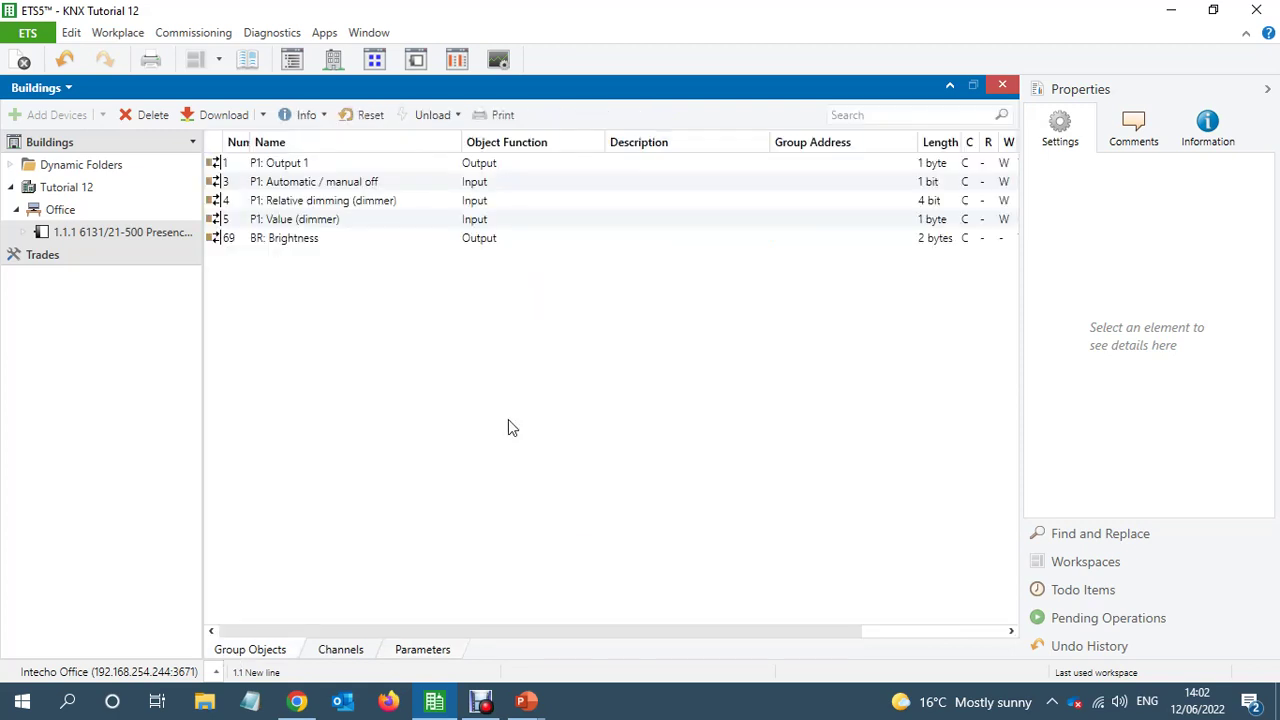
# Step: Inspect the Output 1, Automatic / manual off and dimmer objects, then show the group addresses
pyautogui.click(371, 163)
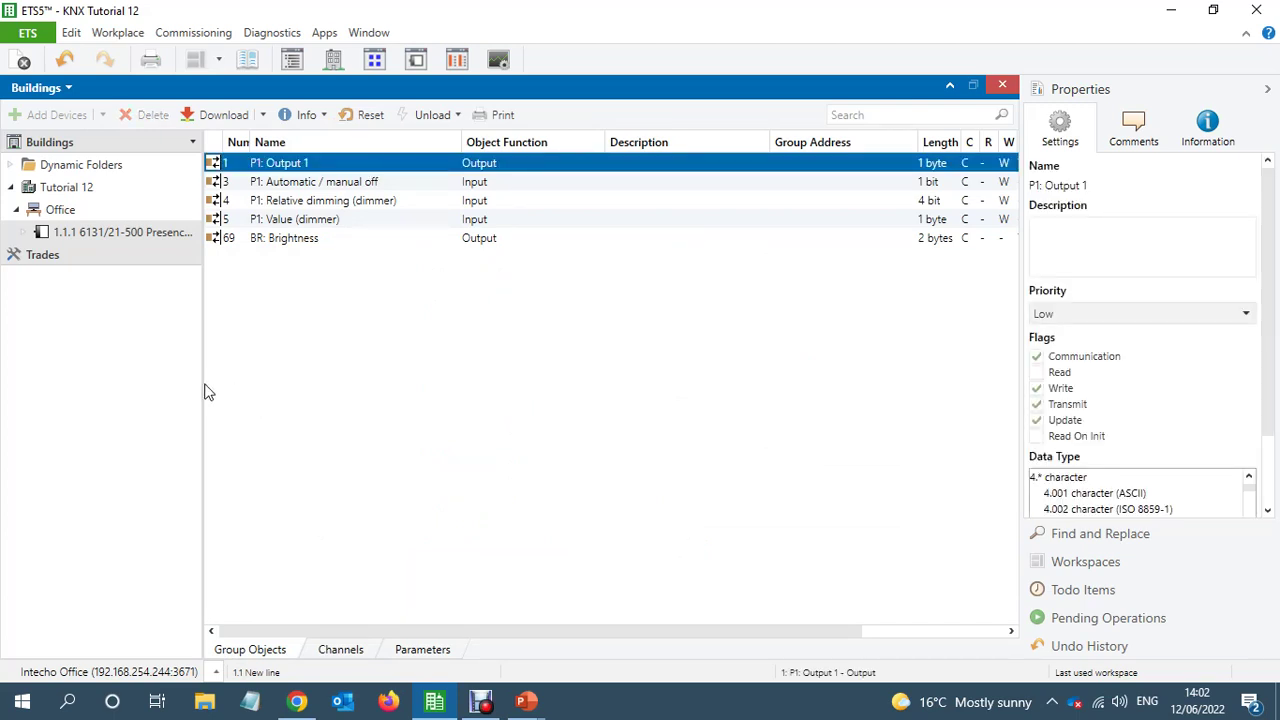
pyautogui.moveTo(201, 384); pyautogui.dragTo(118, 389)
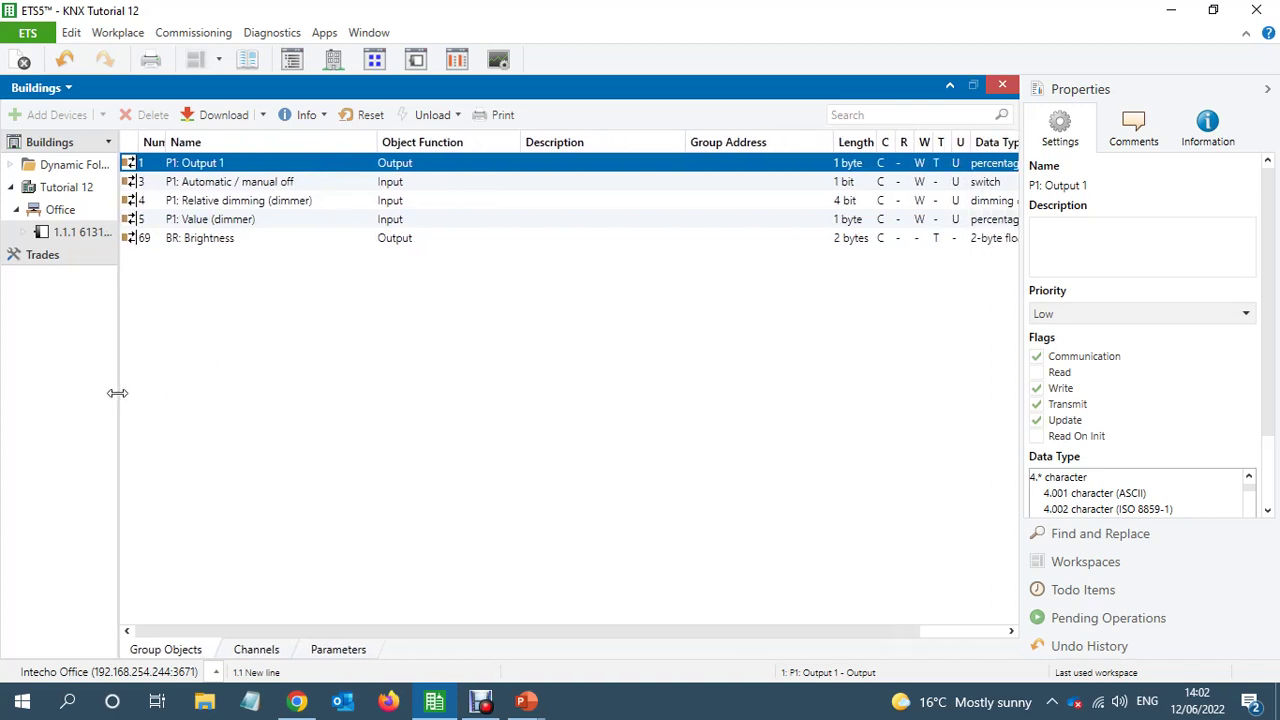
pyautogui.click(300, 183)
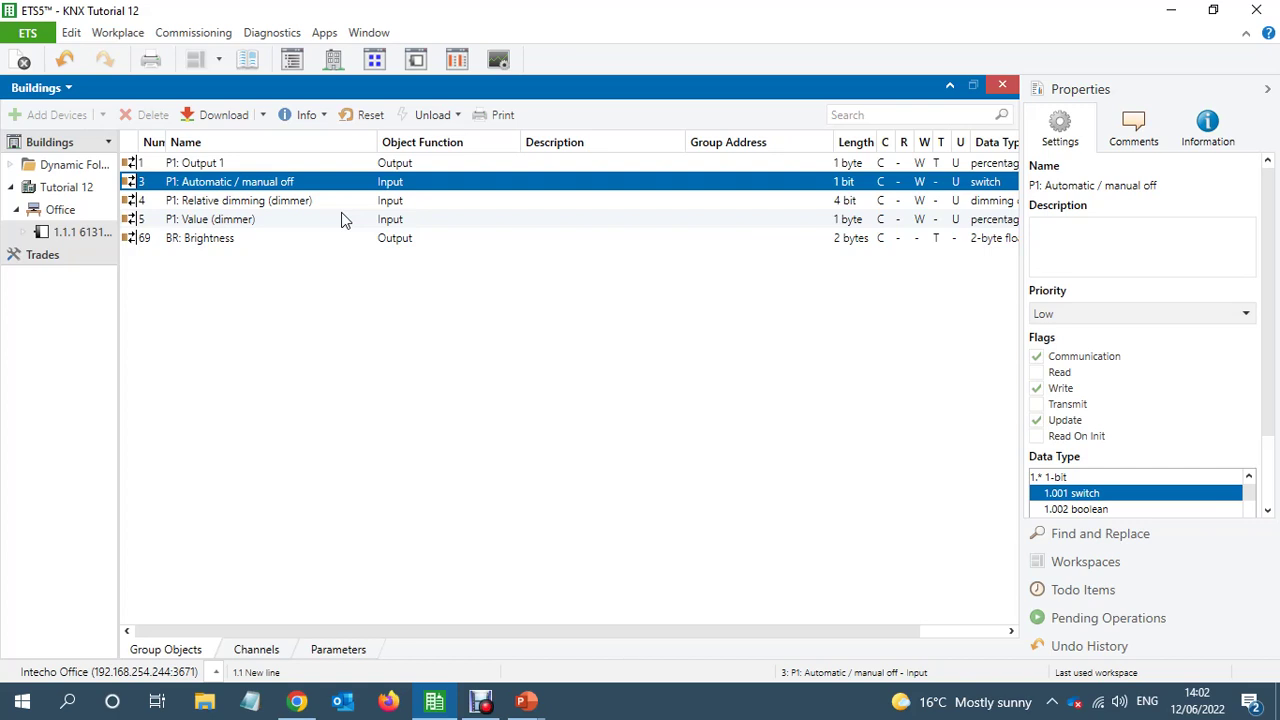
pyautogui.click(147, 222)
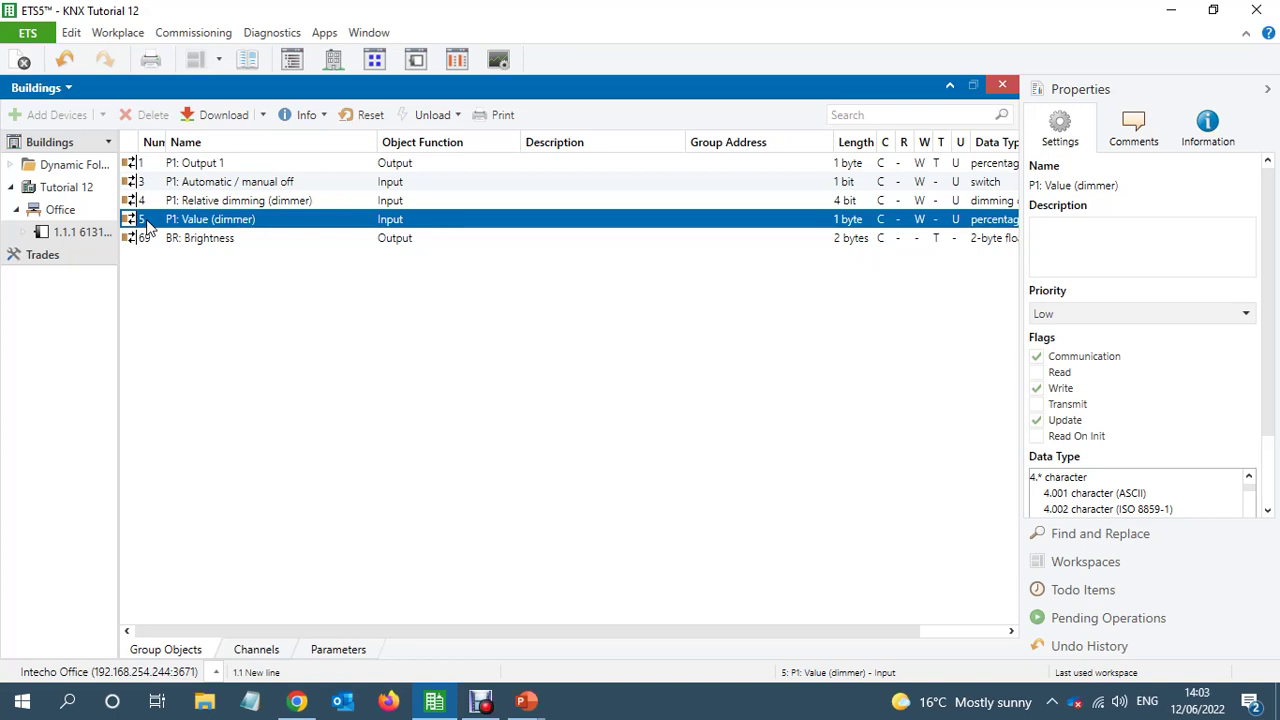
pyautogui.click(330, 204)
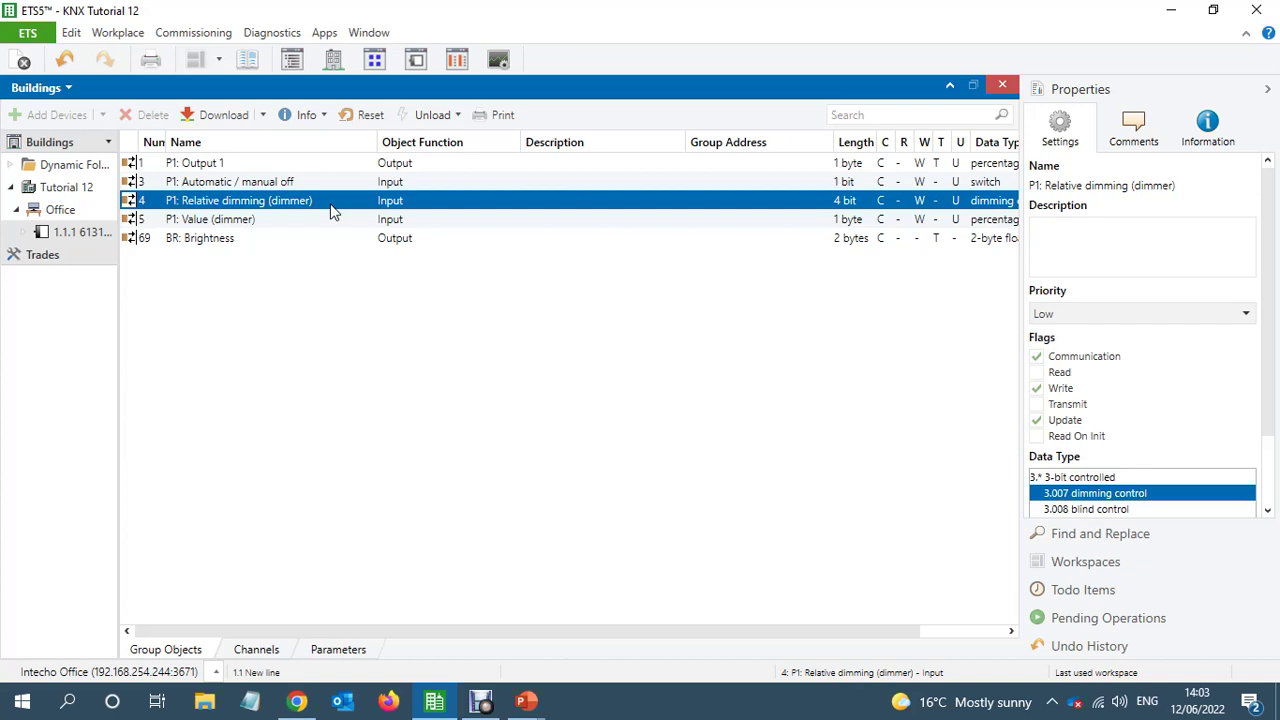
pyautogui.click(328, 182)
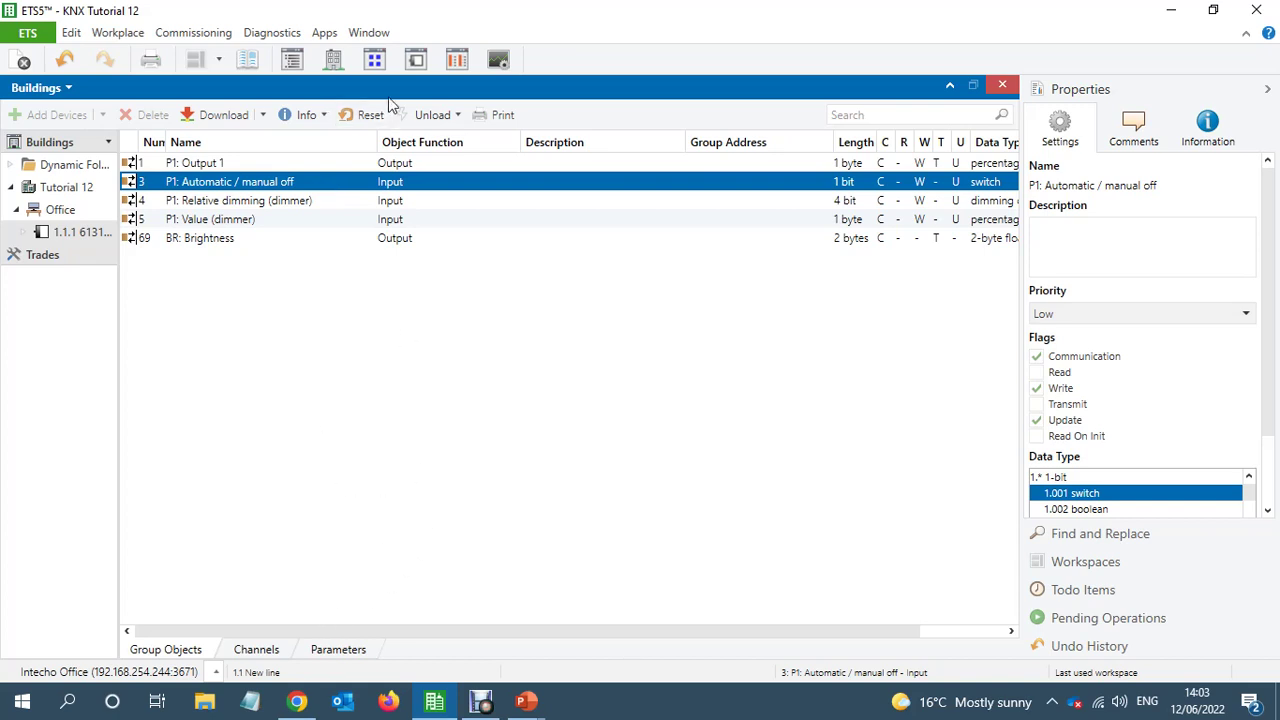
pyautogui.click(374, 58)
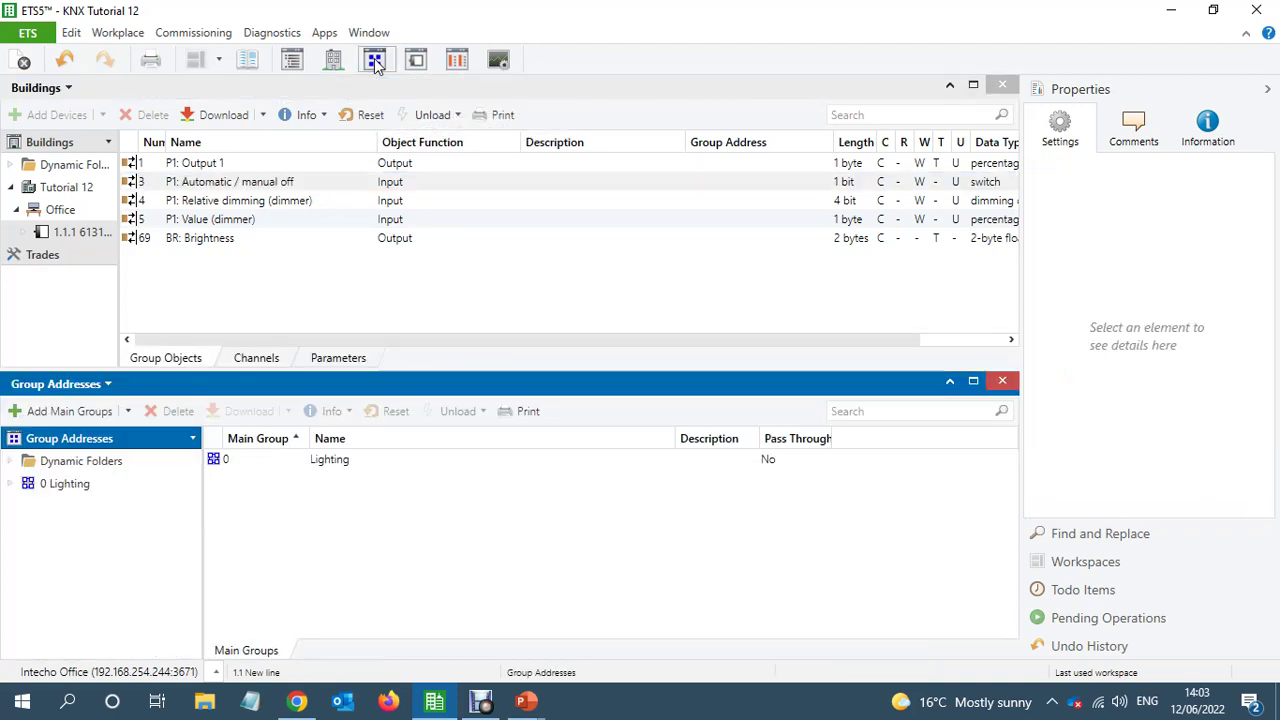
# Step: Rename middle group 0/0 from Bathroom Lighting to Office Lighting and expand addresses 0/0/1–0/0/6
pyautogui.click(10, 484)
pyautogui.click(83, 508)
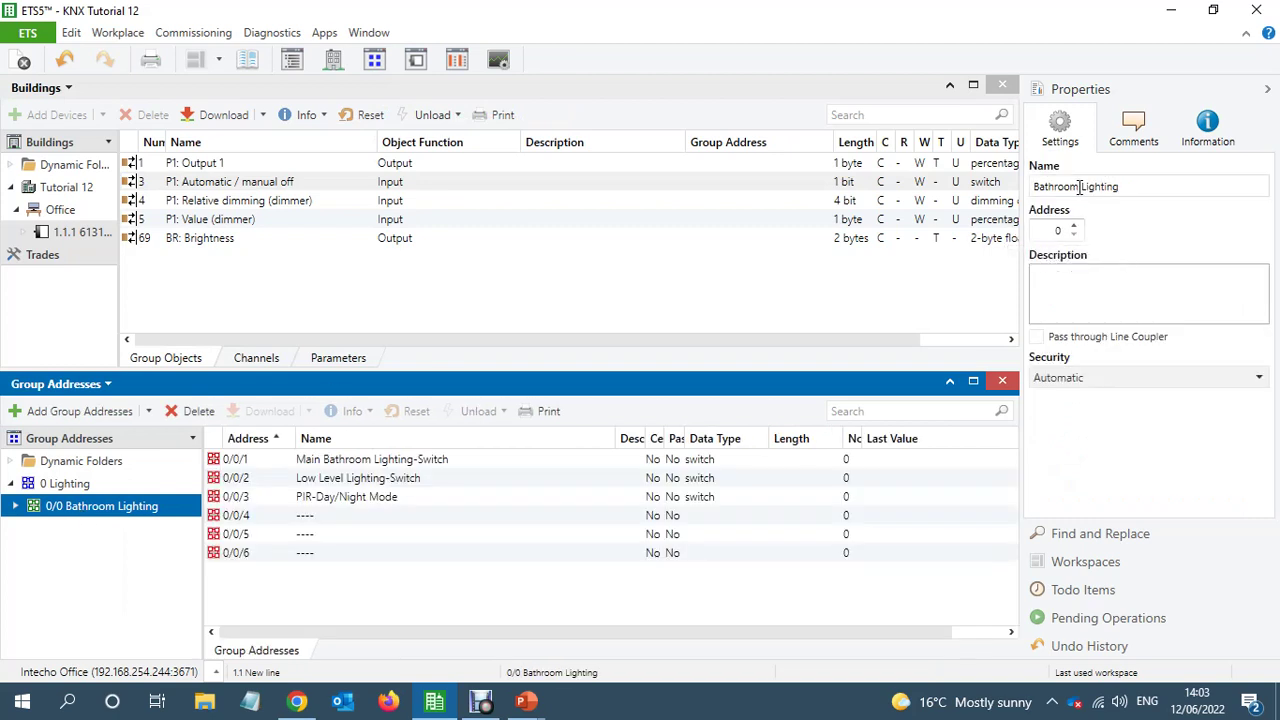
pyautogui.moveTo(1078, 187); pyautogui.dragTo(968, 216)
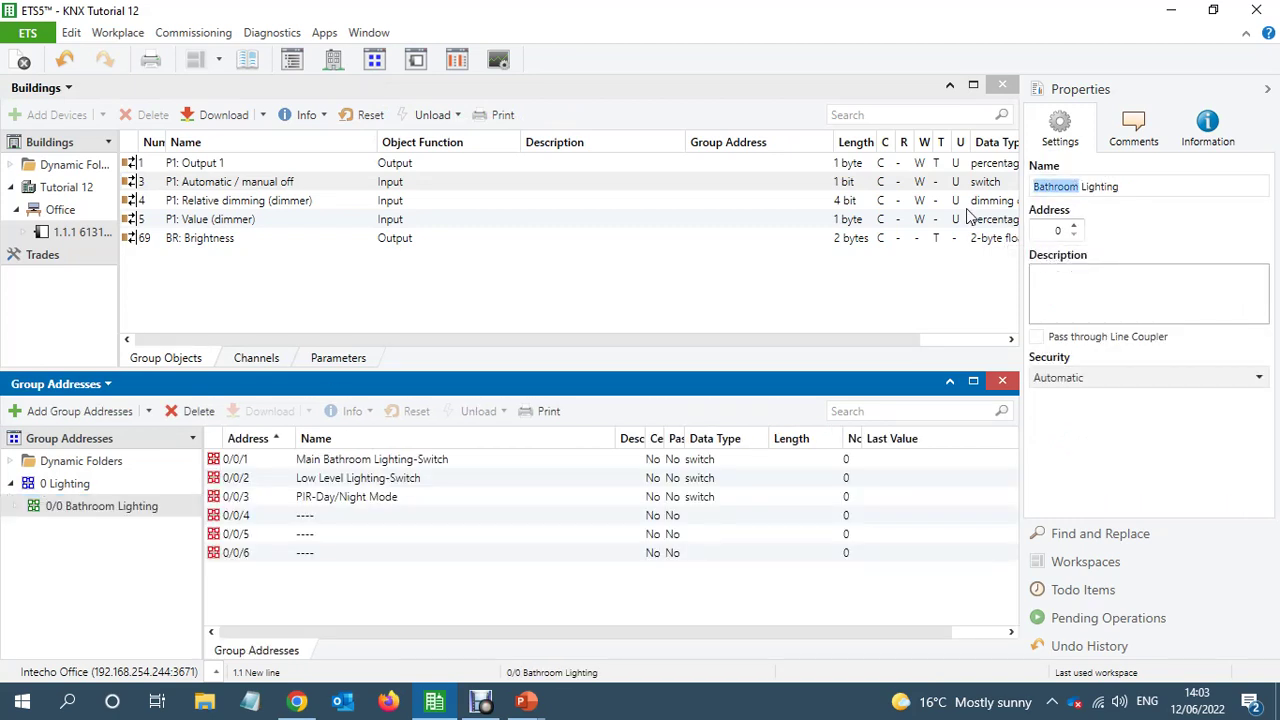
pyautogui.write('Offic')
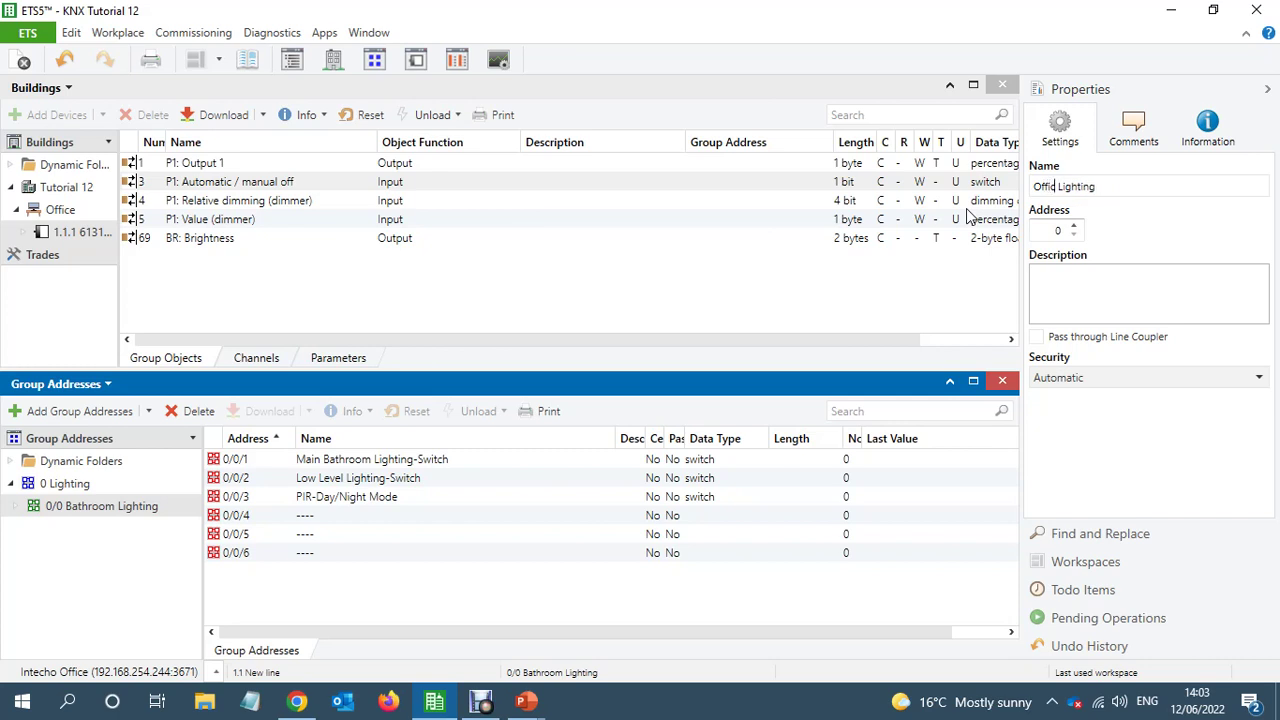
pyautogui.write('e')
pyautogui.doubleClick(17, 512)
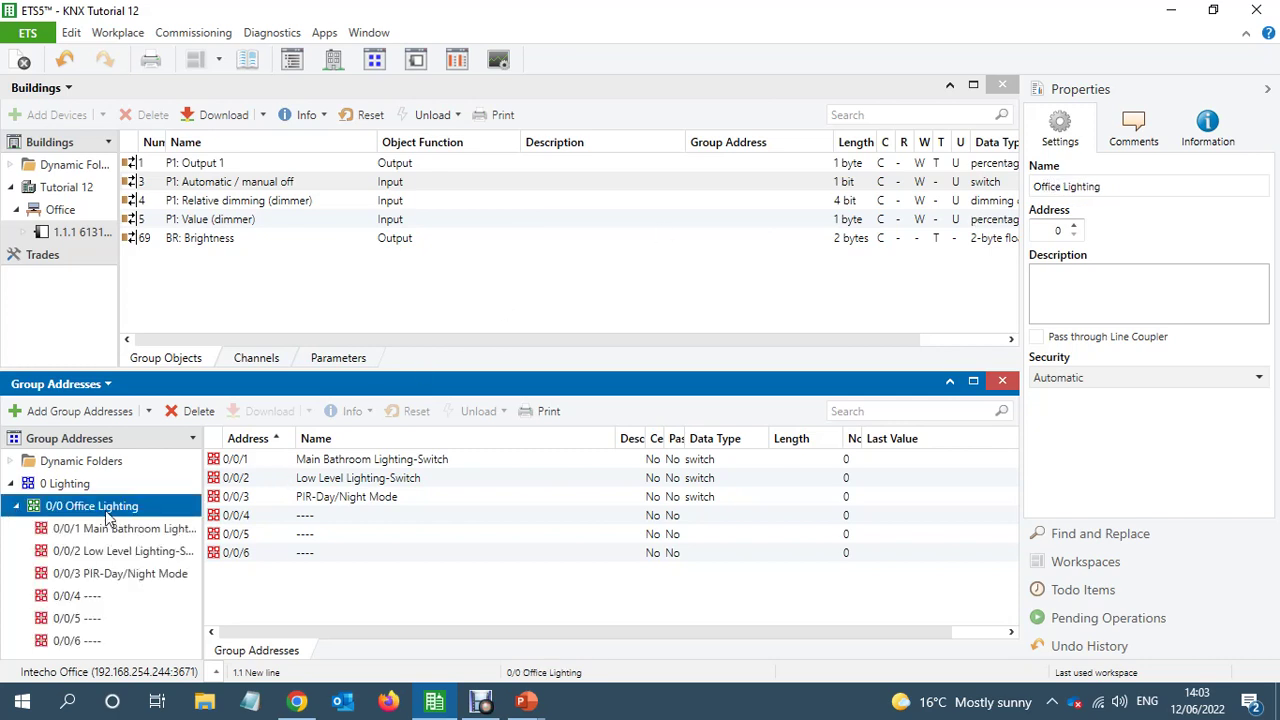
# Step: Rename group address 0/0/1 from Main Bathroom Lighting-Switch to Office Lighting-PIR
pyautogui.click(461, 463)
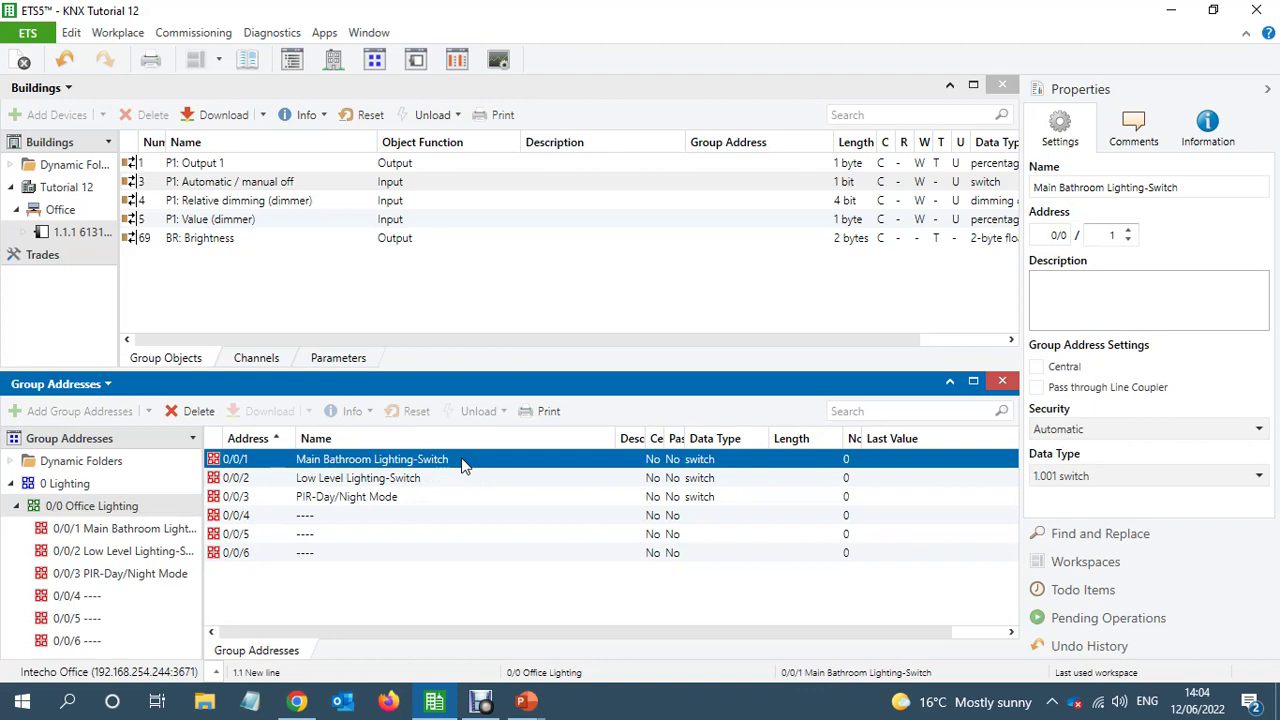
pyautogui.click(459, 461)
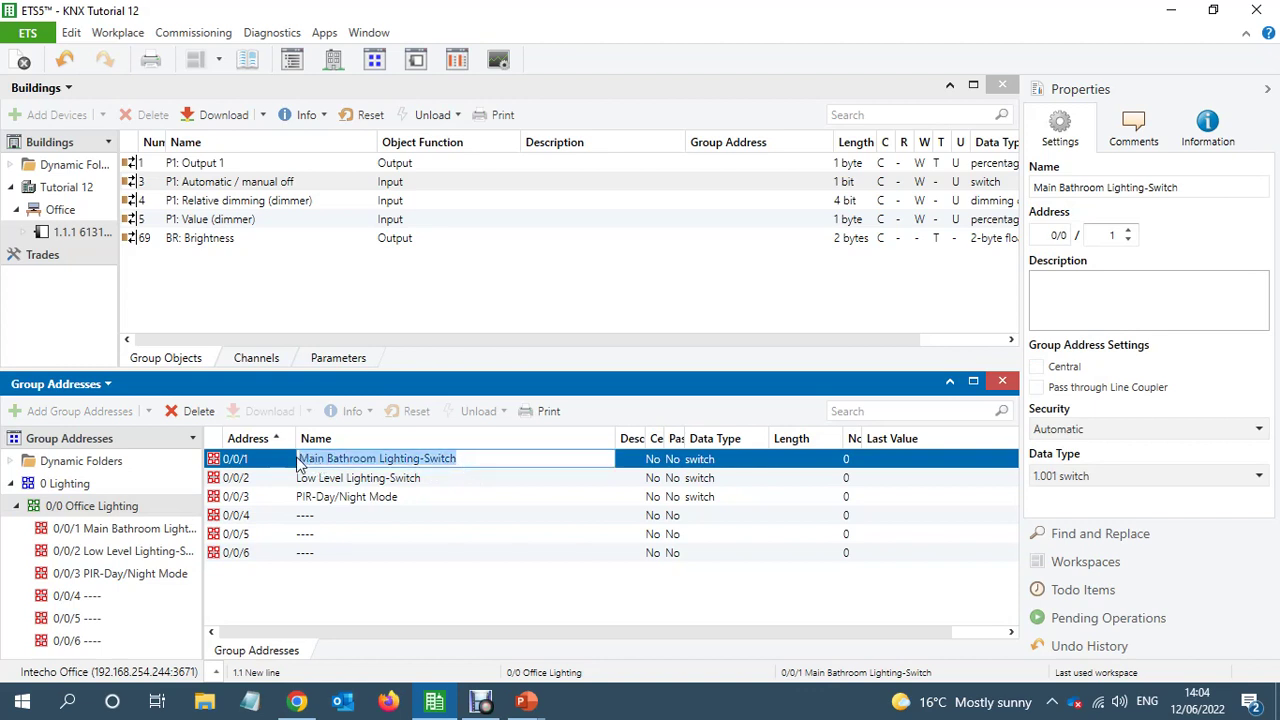
pyautogui.click(419, 458)
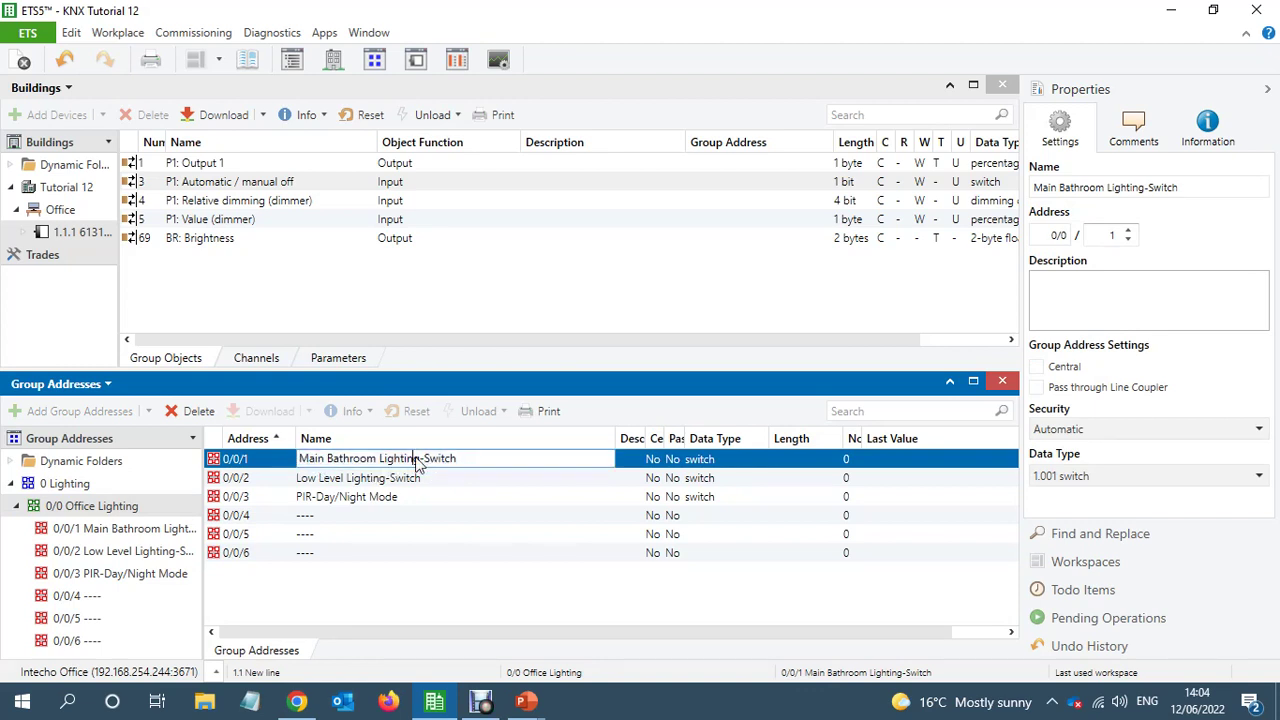
pyautogui.moveTo(419, 458); pyautogui.dragTo(265, 460)
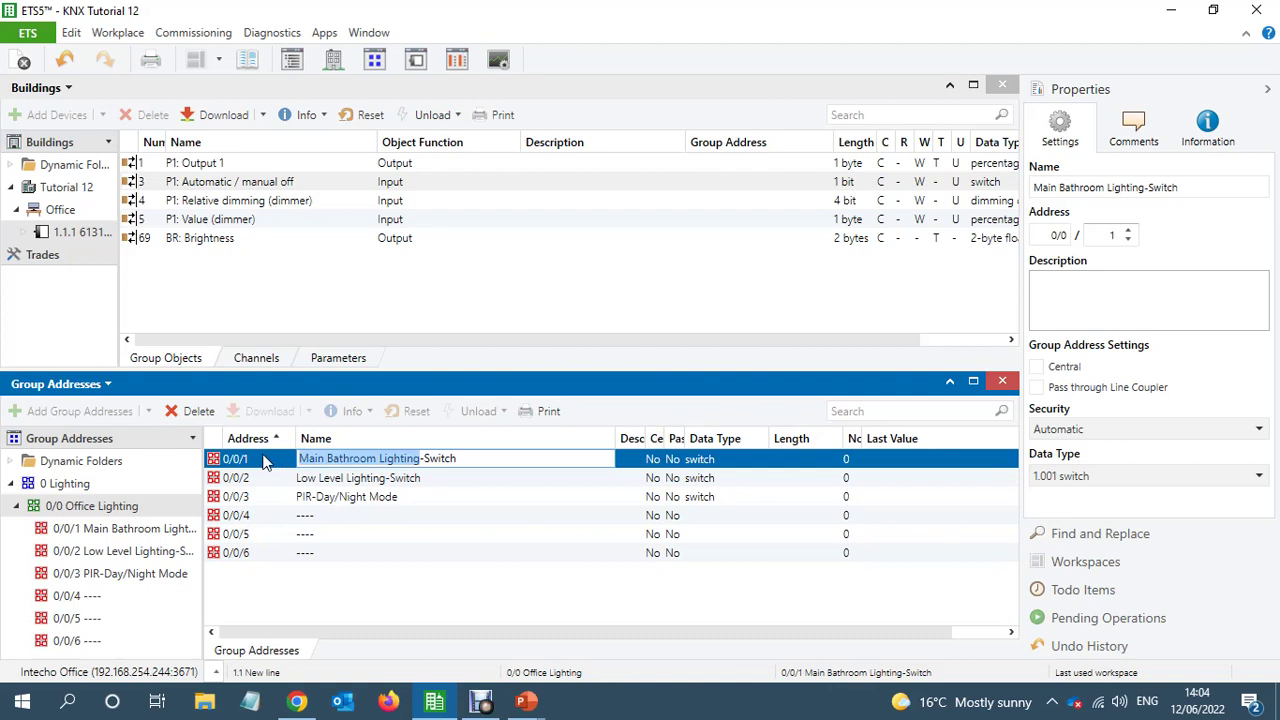
pyautogui.write('C')
pyautogui.write('ffice ')
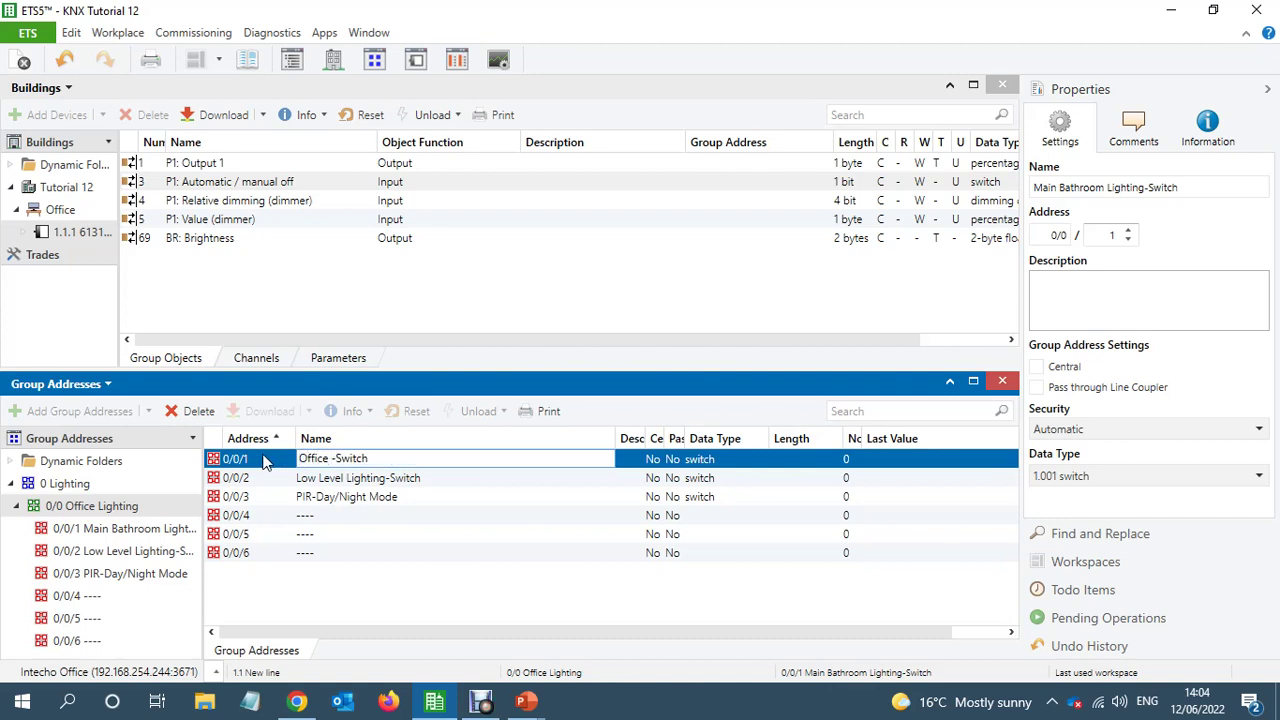
pyautogui.write('Lighting')
pyautogui.press('BackSpace')
pyautogui.press('BackSpace')
pyautogui.press('BackSpace')
pyautogui.press('BackSpace')
pyautogui.press('BackSpace')
pyautogui.press('BackSpace')
pyautogui.write('PIR')
pyautogui.click(283, 483)
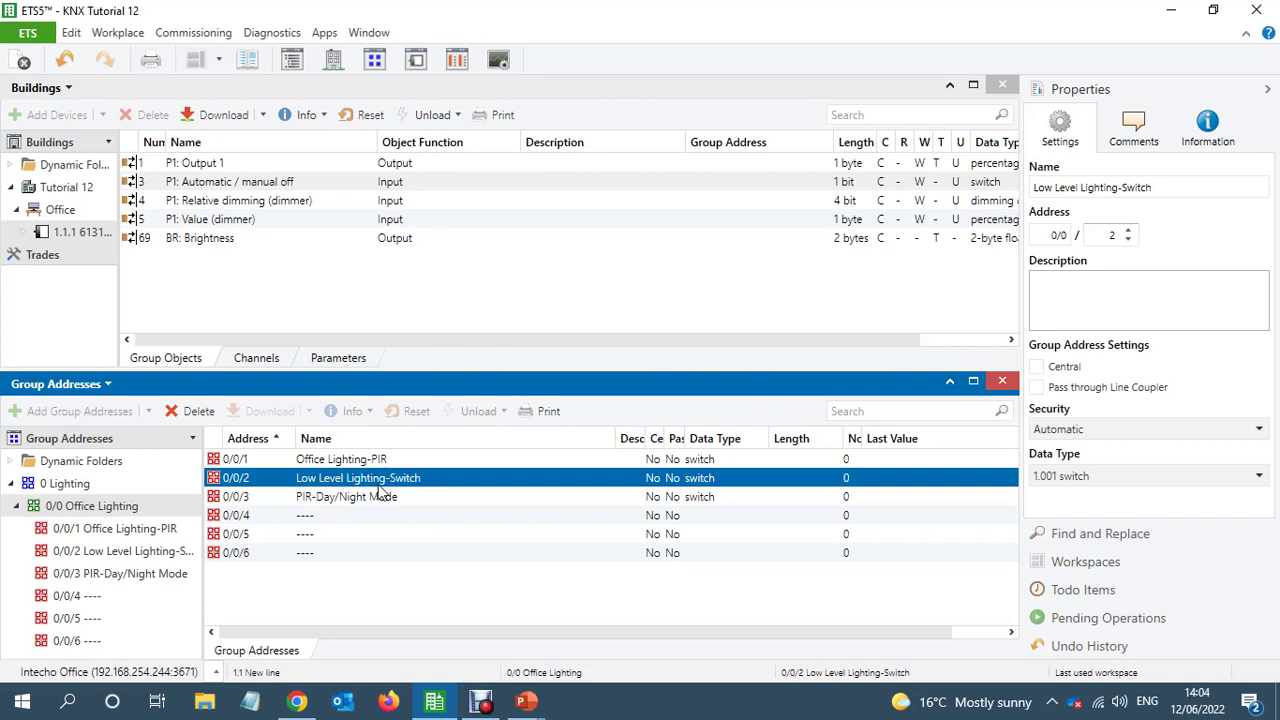
pyautogui.click(436, 480)
# Step: Name group address 0/0/2 PIR-Automatic/Manual Off
pyautogui.write('PIR')
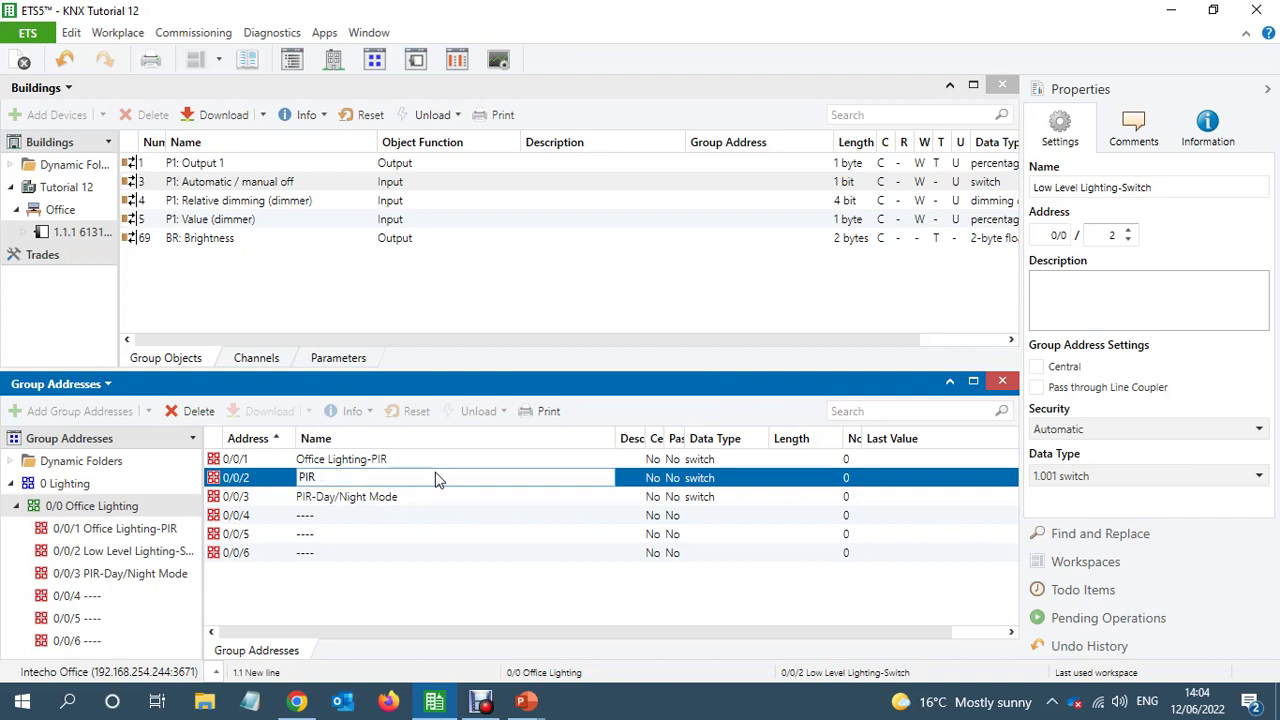
pyautogui.write('-Automatic/Manu')
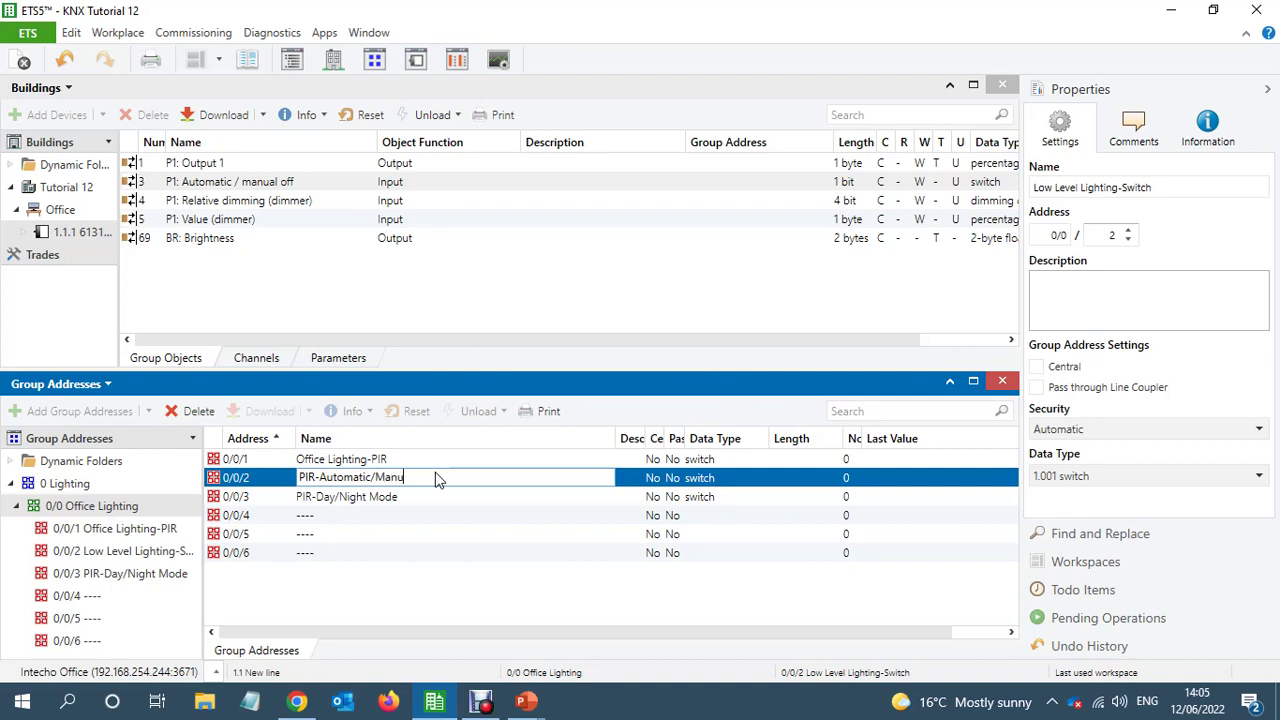
pyautogui.write('al Off')
pyautogui.press('Return')
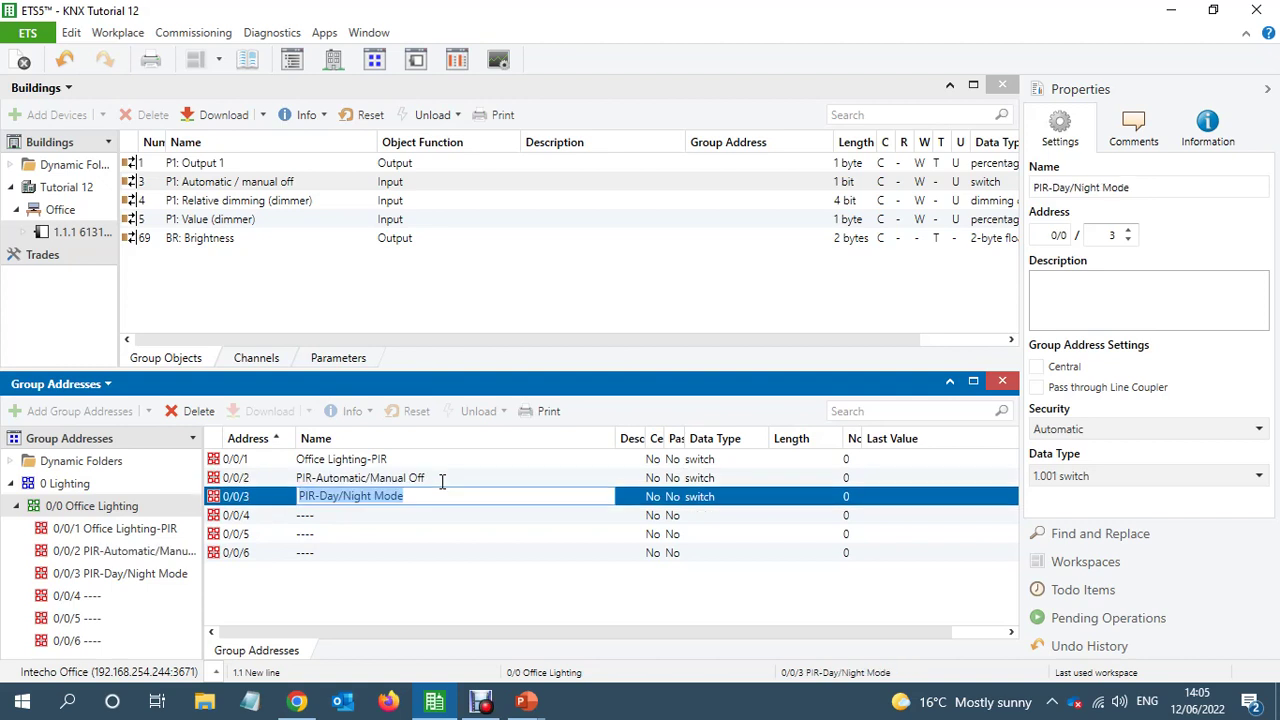
pyautogui.press('Return')
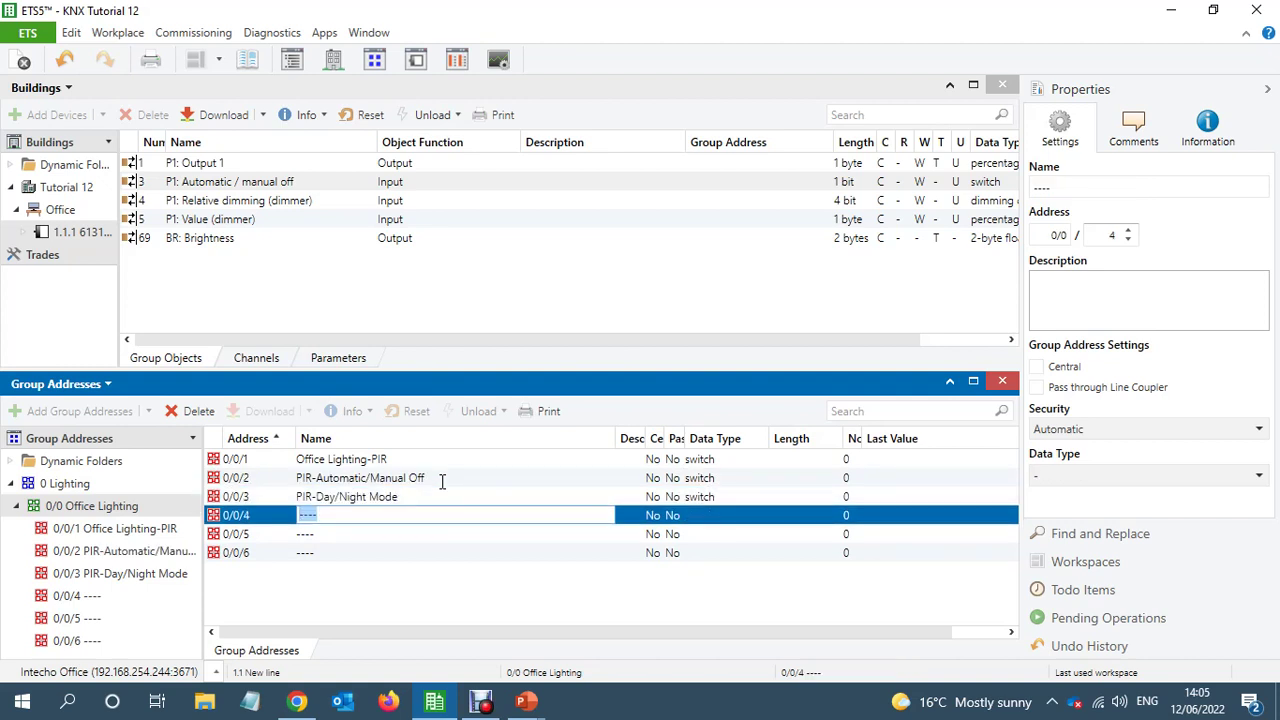
# Step: Reset the 0/0/3 name to ----, then select 0/0/1 and the P1: Output 1 object
pyautogui.press('Up')
pyautogui.write('----')
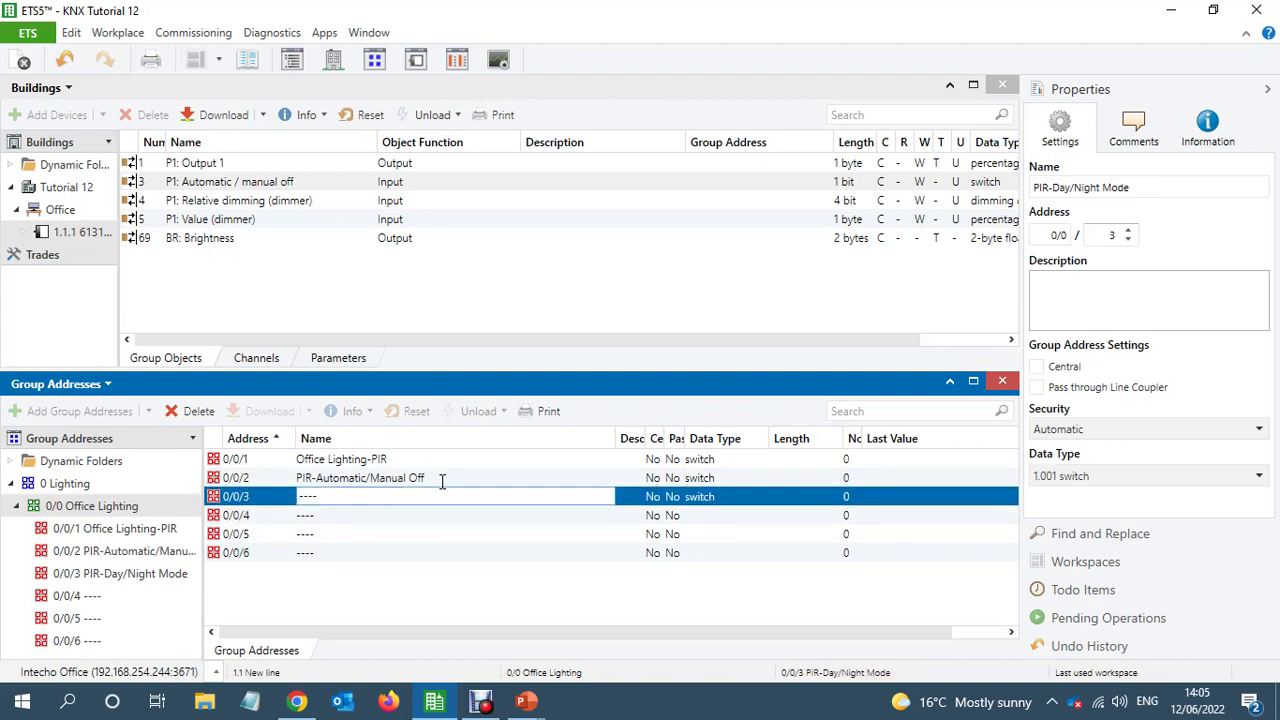
pyautogui.click(414, 463)
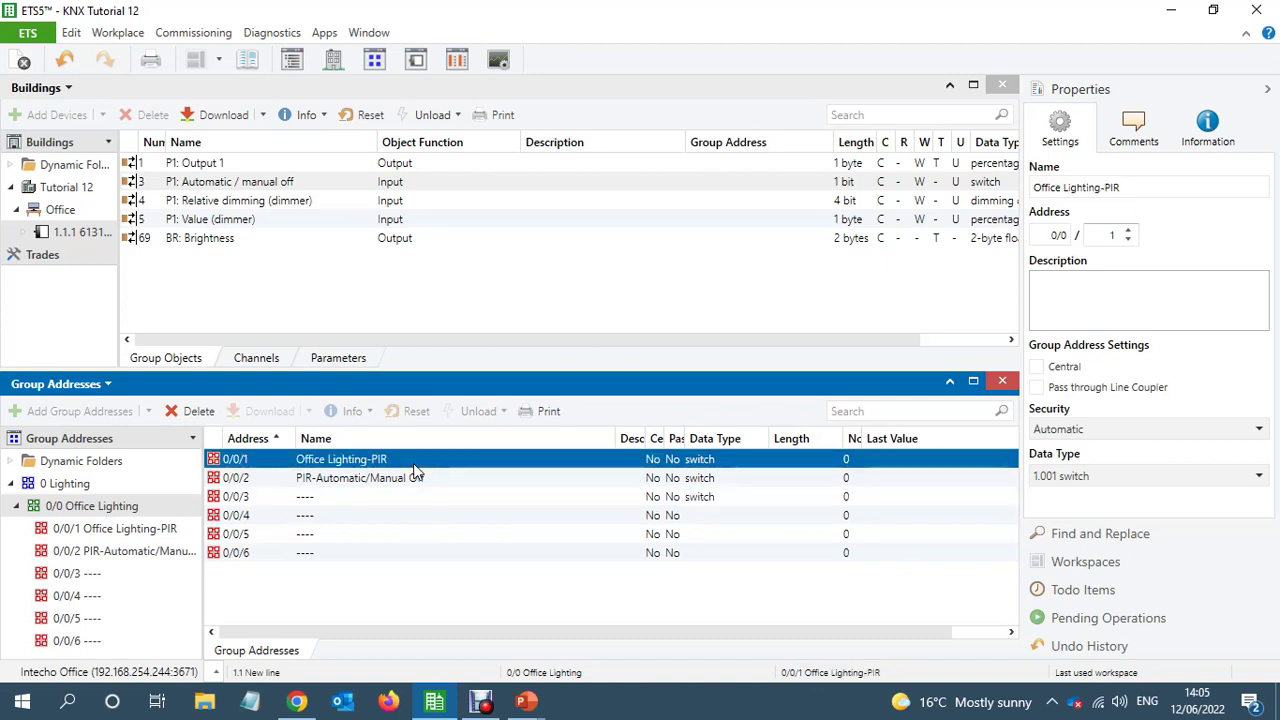
pyautogui.click(311, 164)
# Step: Link P1: Output 1 to 0/0/1, accepting the data type, and P1: Automatic / manual off to 0/0/2
pyautogui.moveTo(311, 164); pyautogui.dragTo(370, 457)
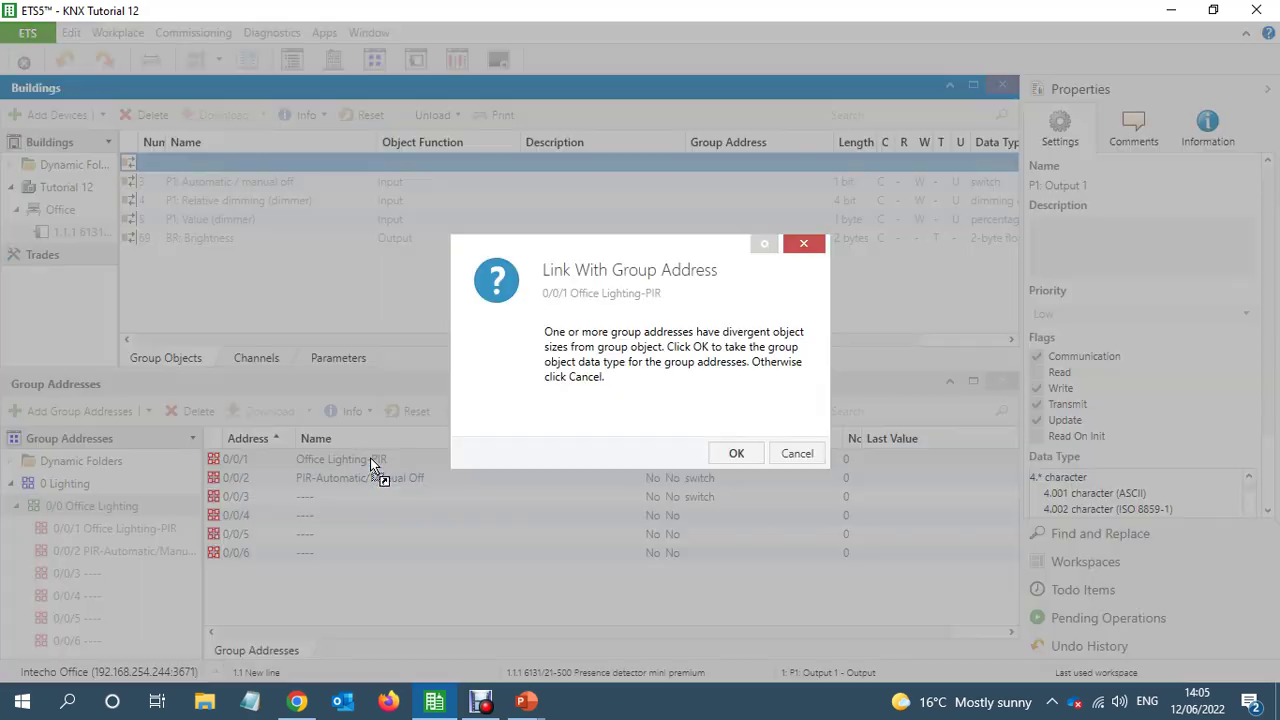
pyautogui.click(733, 454)
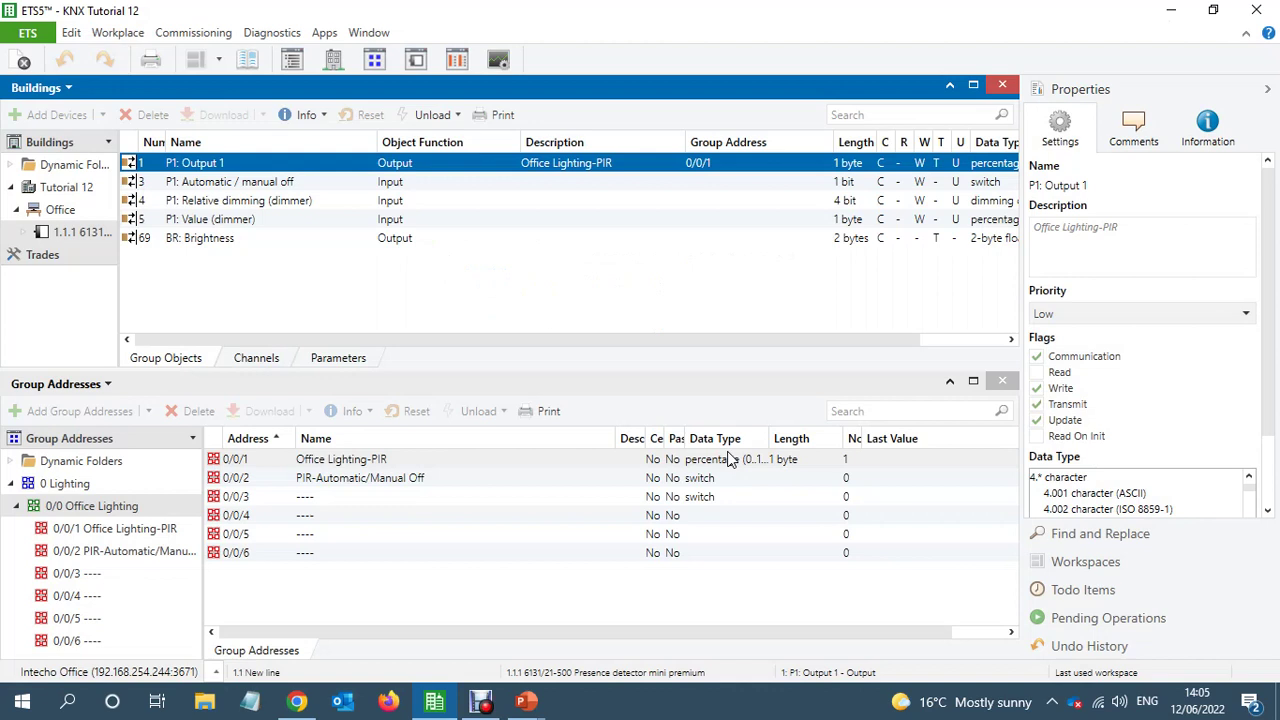
pyautogui.click(345, 181)
pyautogui.moveTo(345, 181); pyautogui.dragTo(425, 483)
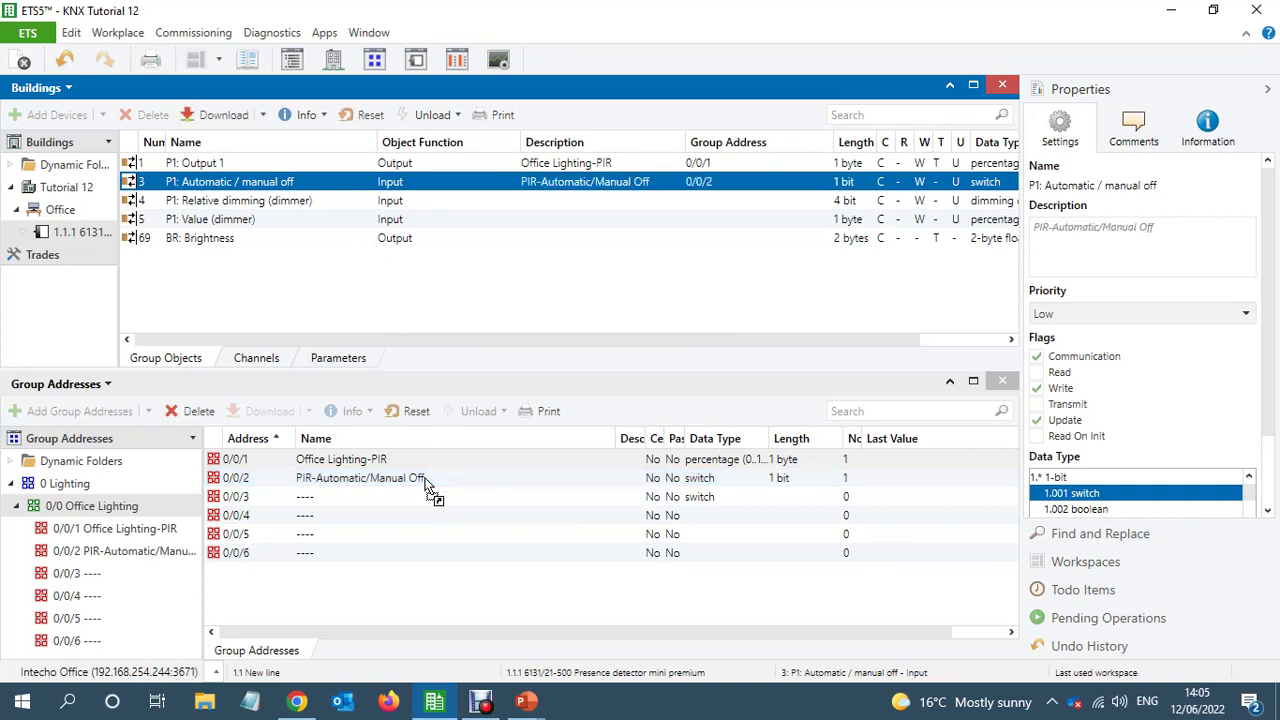
# Step: Review both linked objects' properties and return to the detector's parameters
pyautogui.click(450, 166)
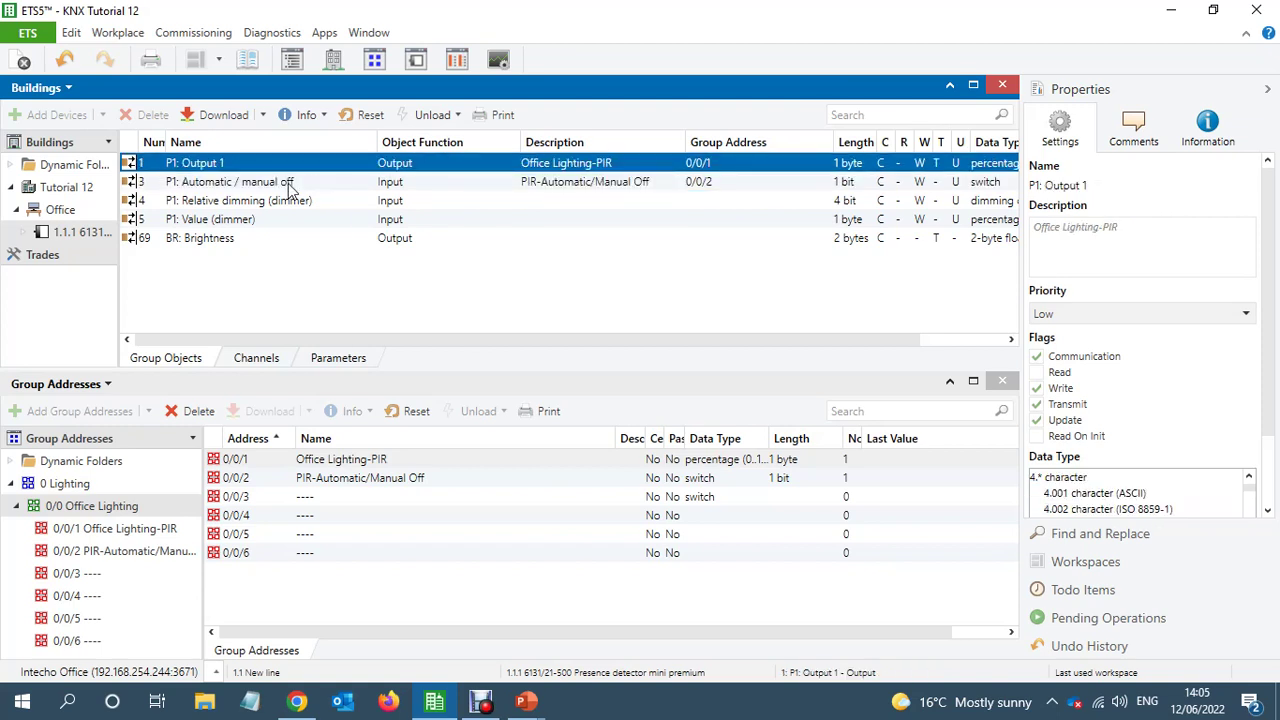
pyautogui.click(344, 184)
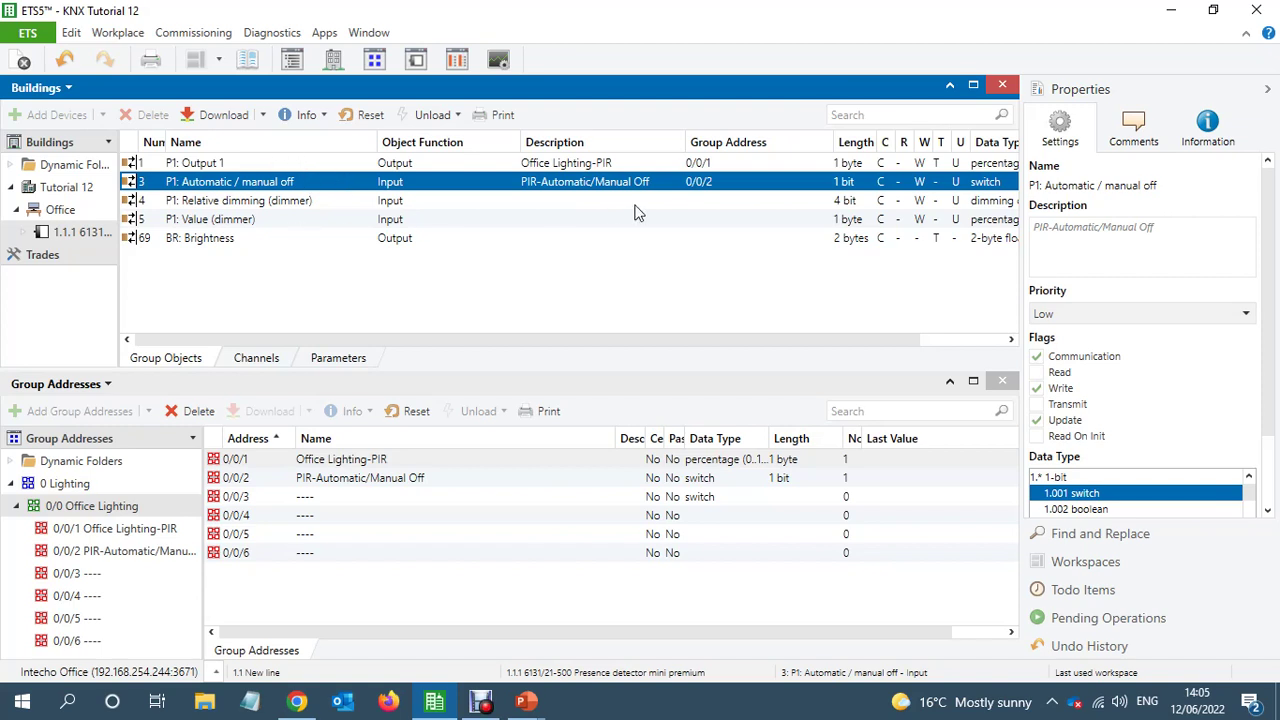
pyautogui.click(338, 360)
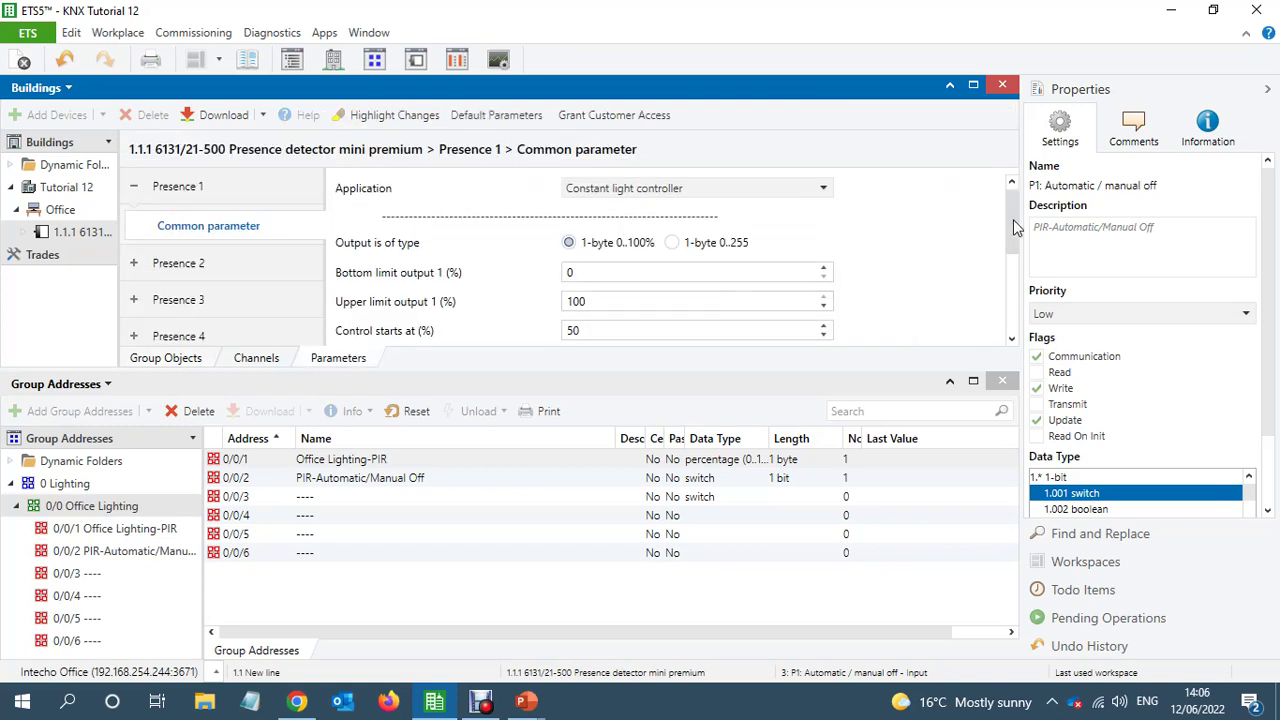
# Step: Review the properties of group address 0/0/2 PIR-Automatic/Manual Off, now typed 1.001 switch
pyautogui.moveTo(1011, 219); pyautogui.dragTo(1013, 238)
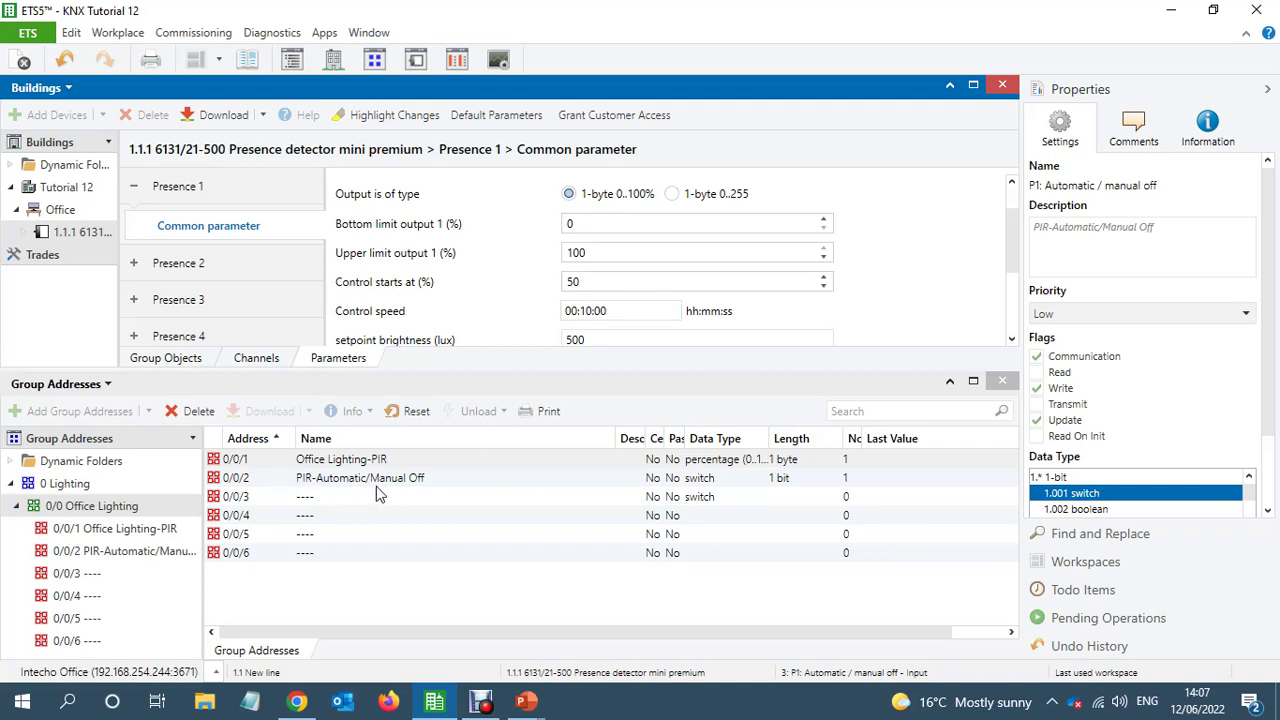
pyautogui.click(449, 485)
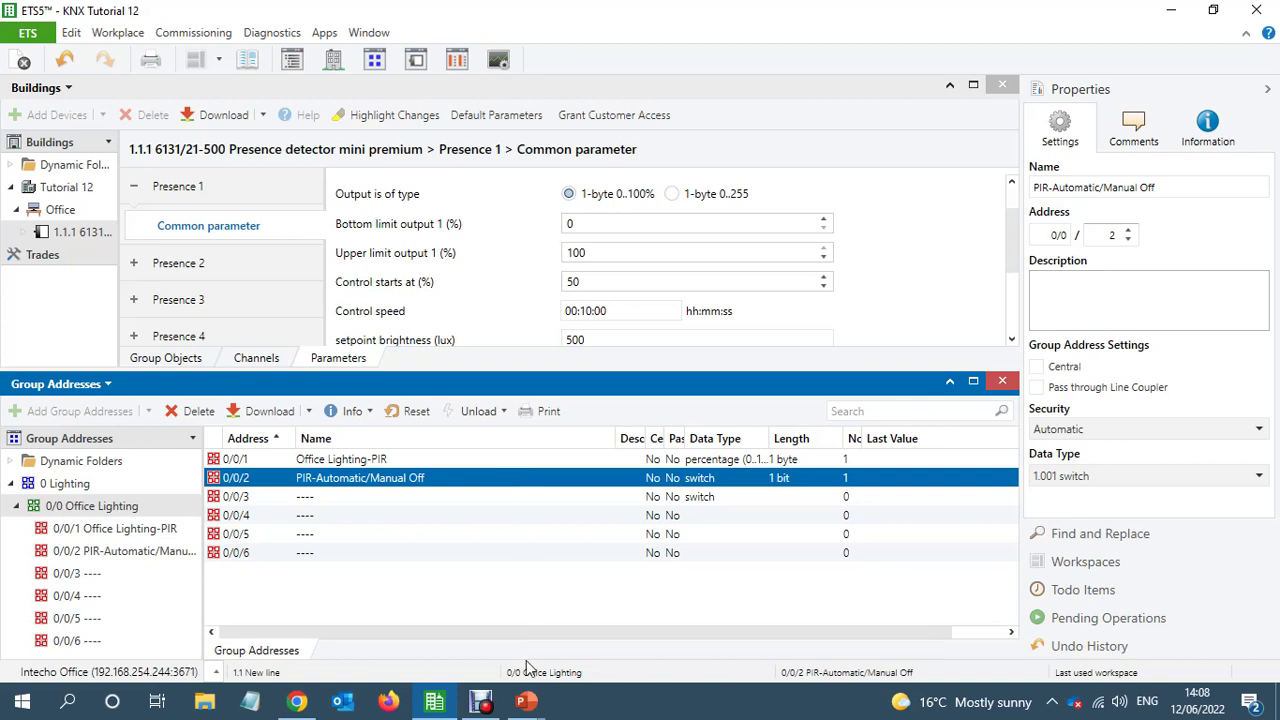
pyautogui.moveTo(524, 706)
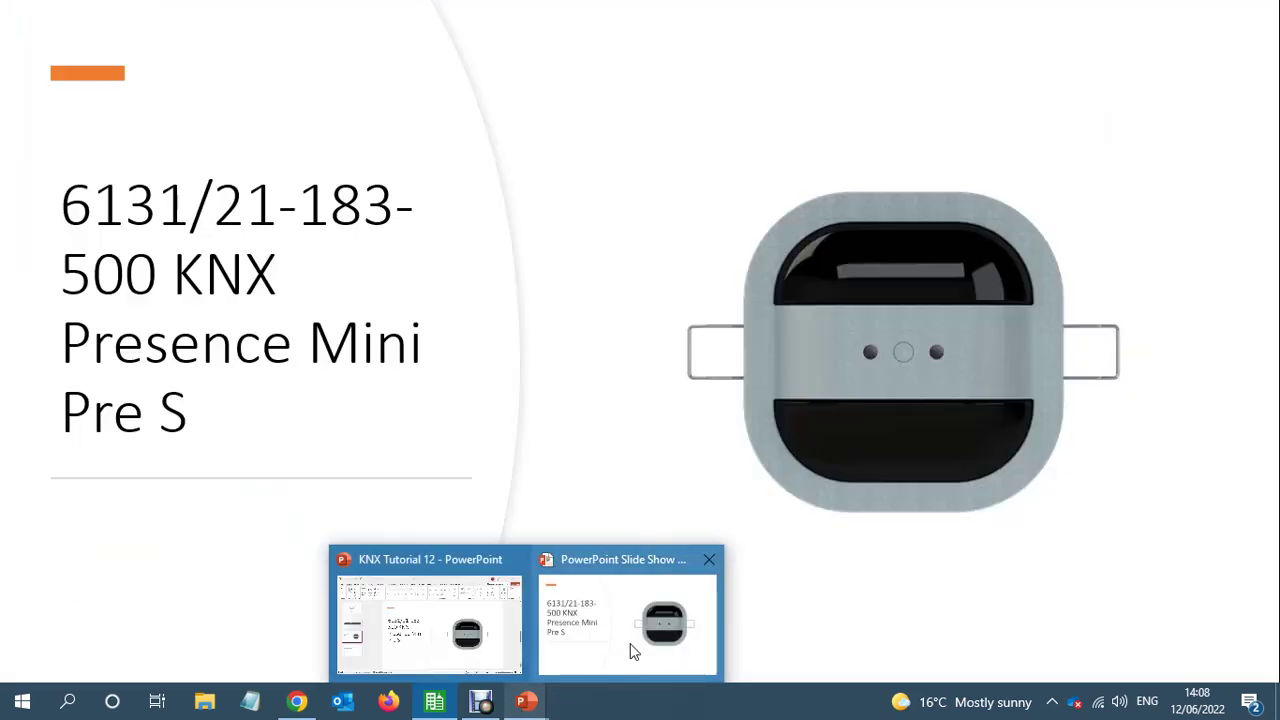
# Step: Bring the PowerPoint slide show forward and advance to the closing 'Thanks for watching' slide
pyautogui.click(630, 651)
pyautogui.click(630, 651)
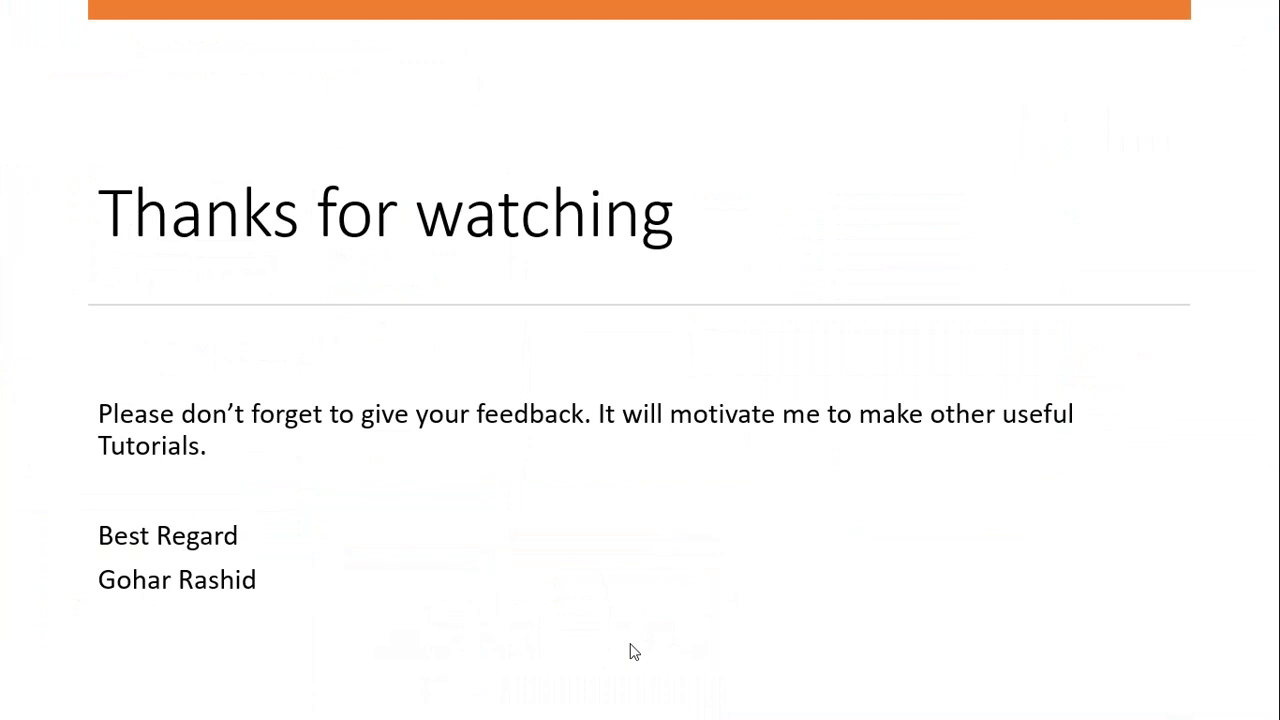